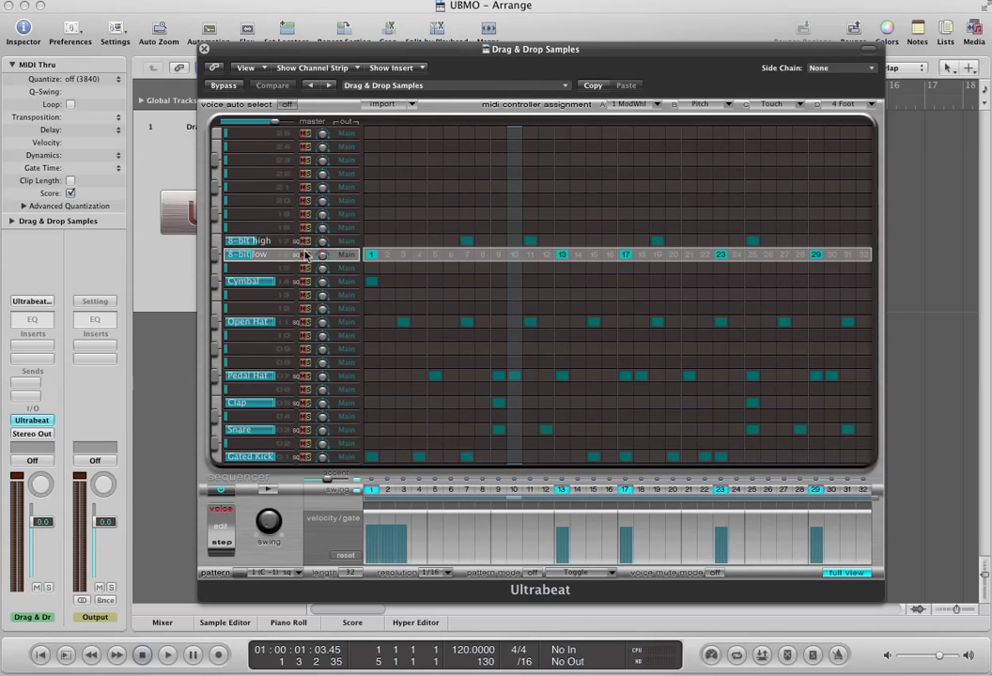
Step: Audition the drum pattern, then switch Ultrabeat to Multi Output (8xStereo, 8xMono)
drag(261, 257, 263, 240)
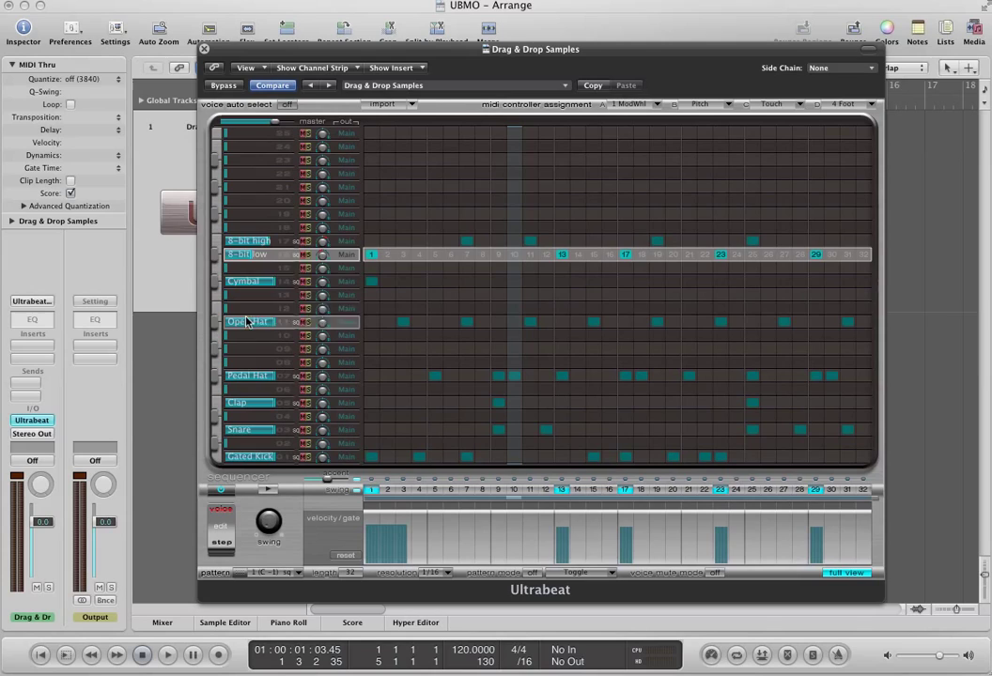
click(268, 491)
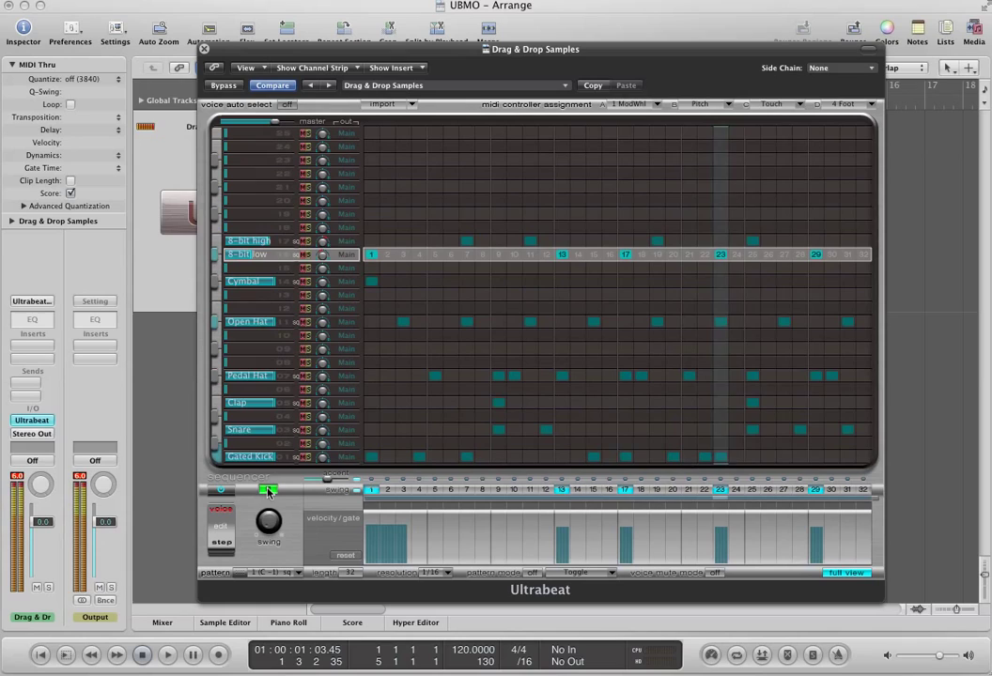
click(269, 490)
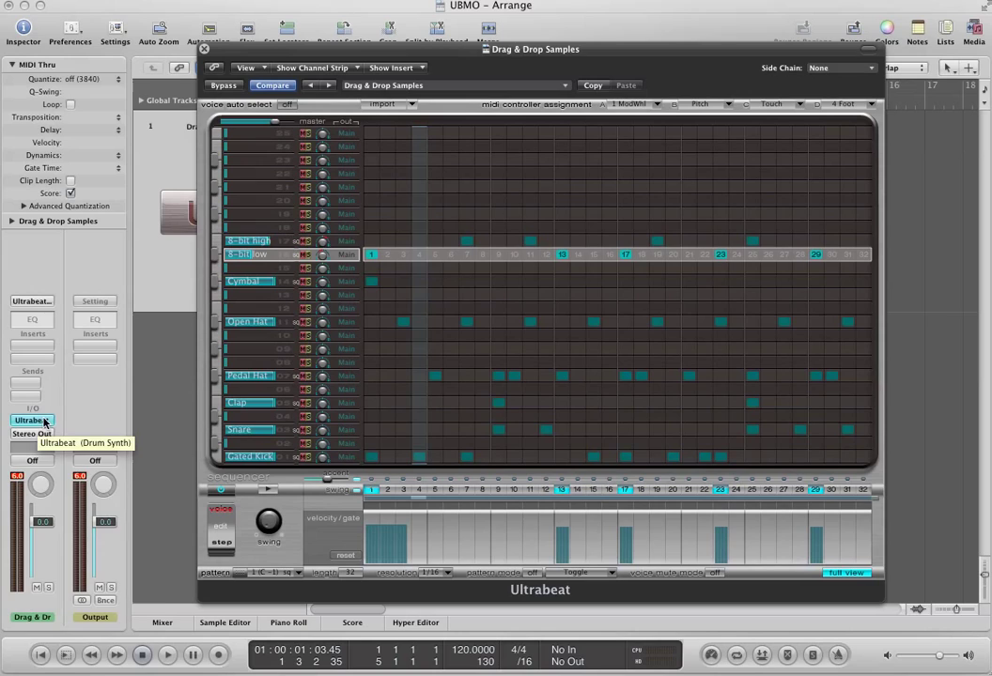
click(35, 423)
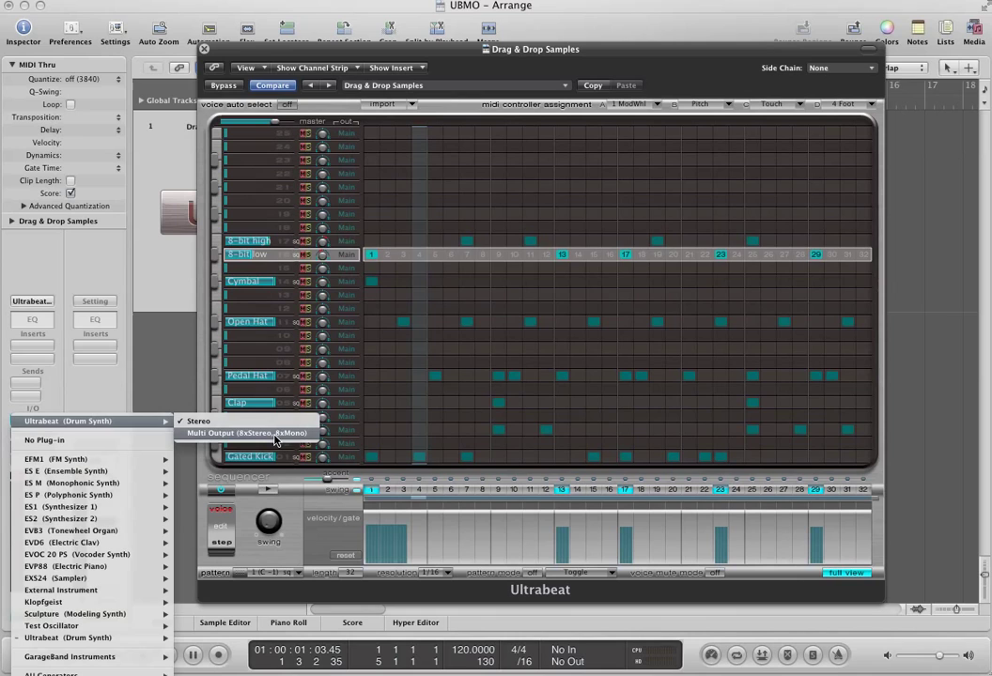
click(275, 434)
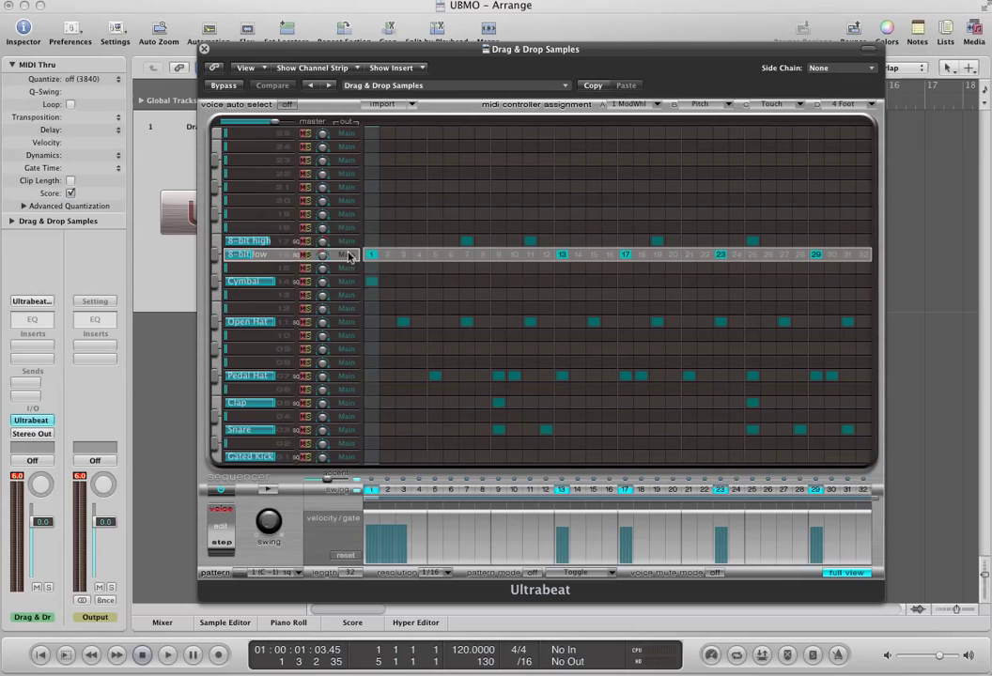
click(255, 296)
click(261, 376)
click(265, 429)
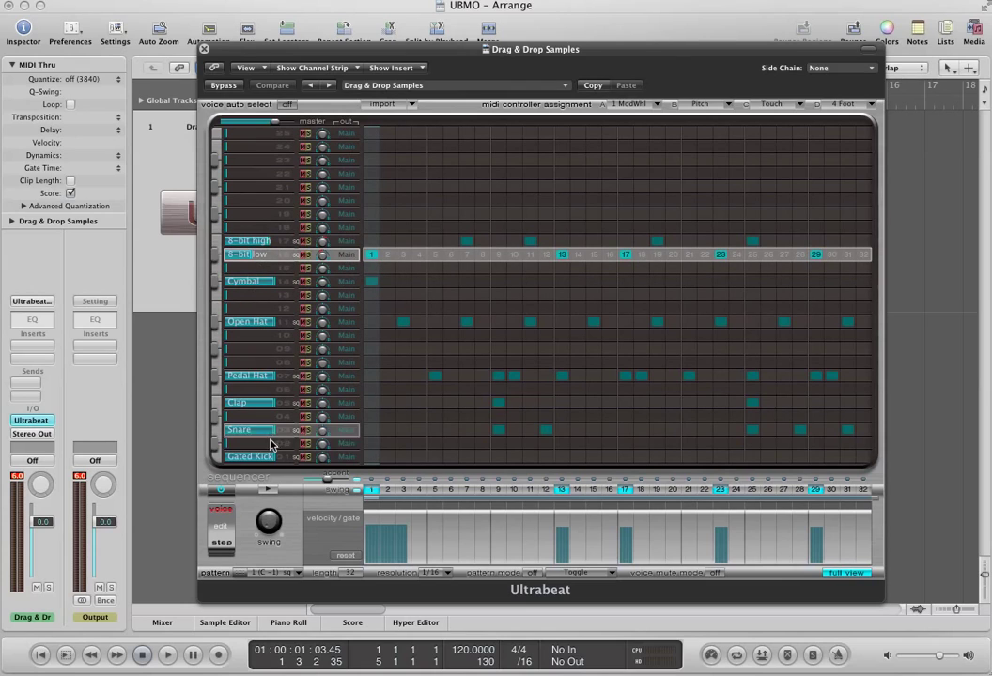
click(268, 456)
click(267, 403)
click(266, 348)
click(265, 294)
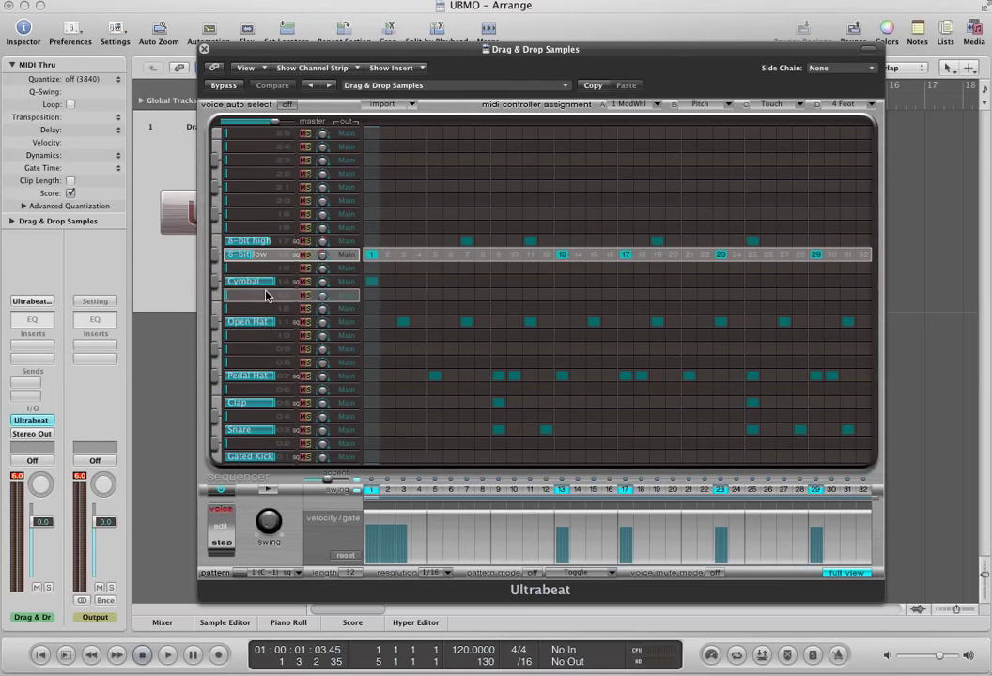
click(264, 255)
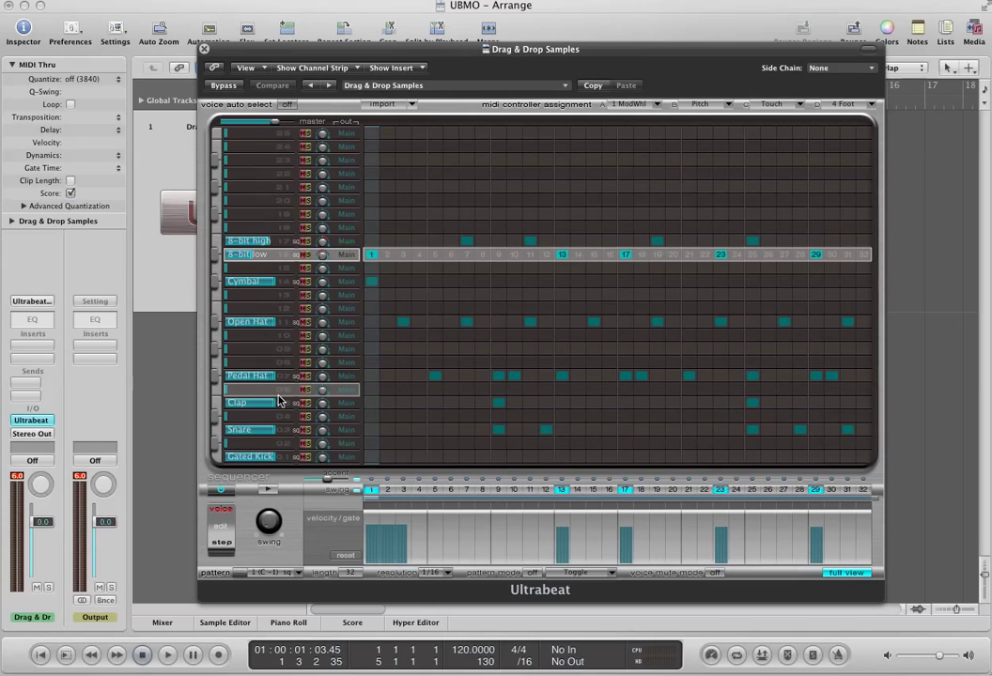
click(272, 286)
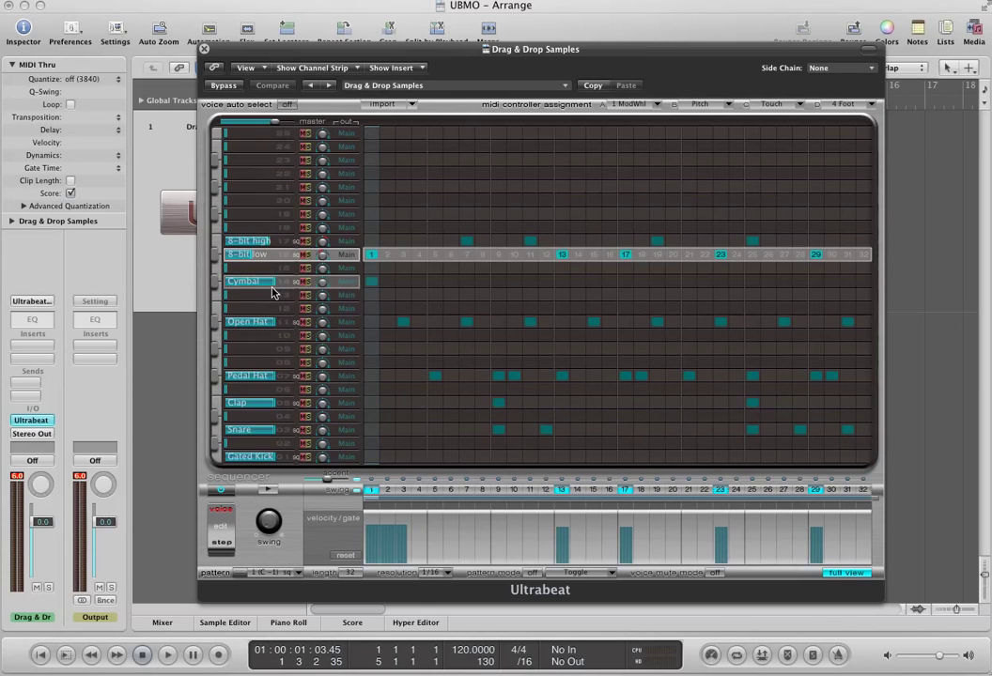
click(294, 323)
click(279, 377)
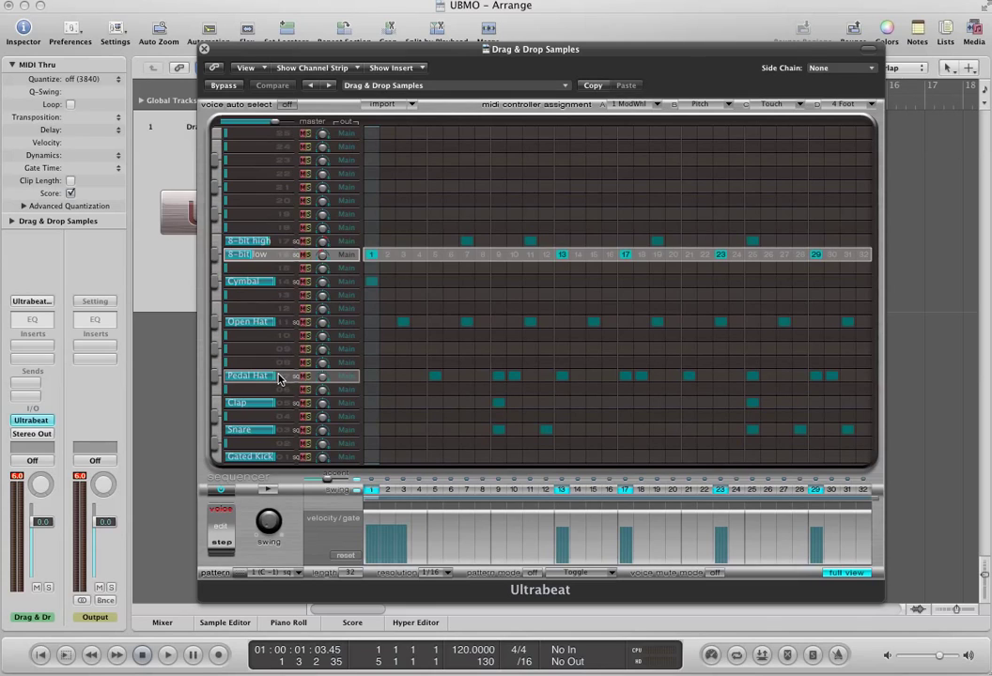
click(278, 430)
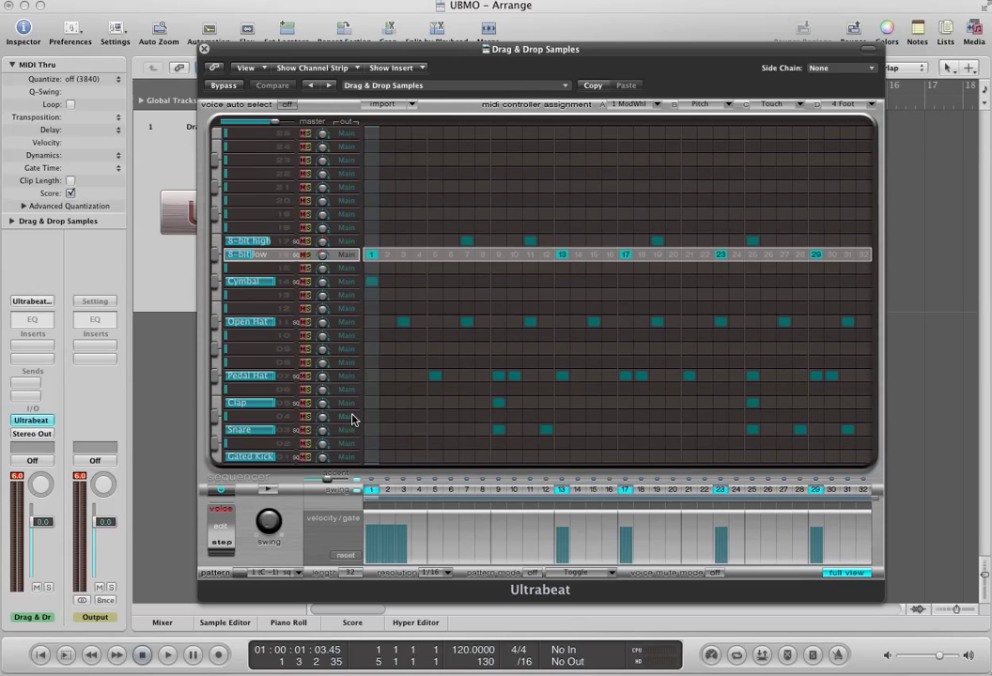
click(289, 458)
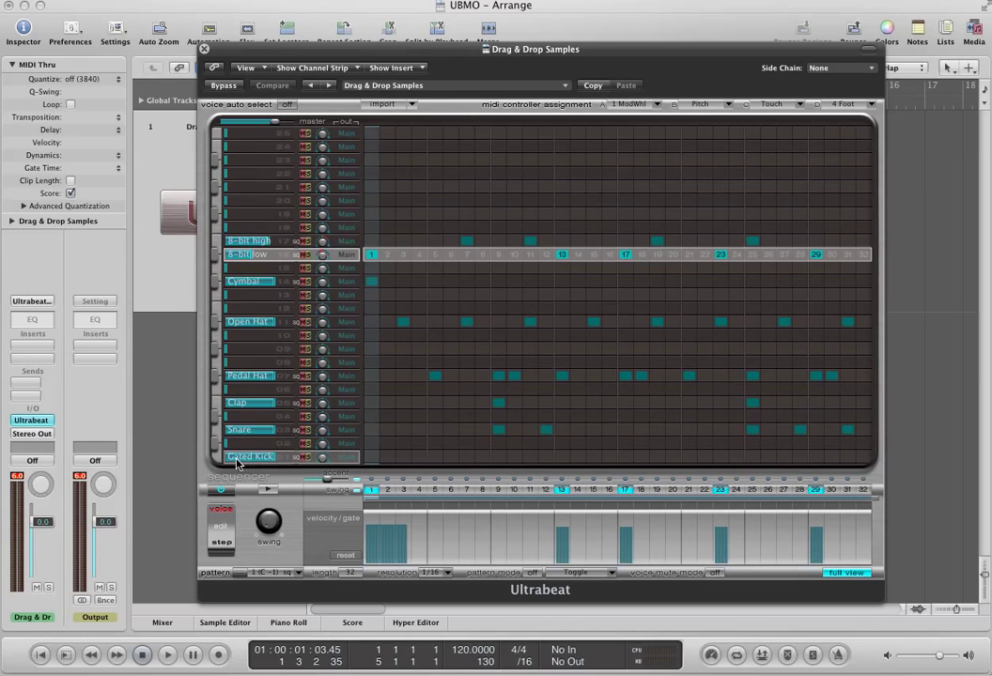
Step: Route Gated Kick to output 3-4 and Snare and Clap to output 5-6
click(346, 458)
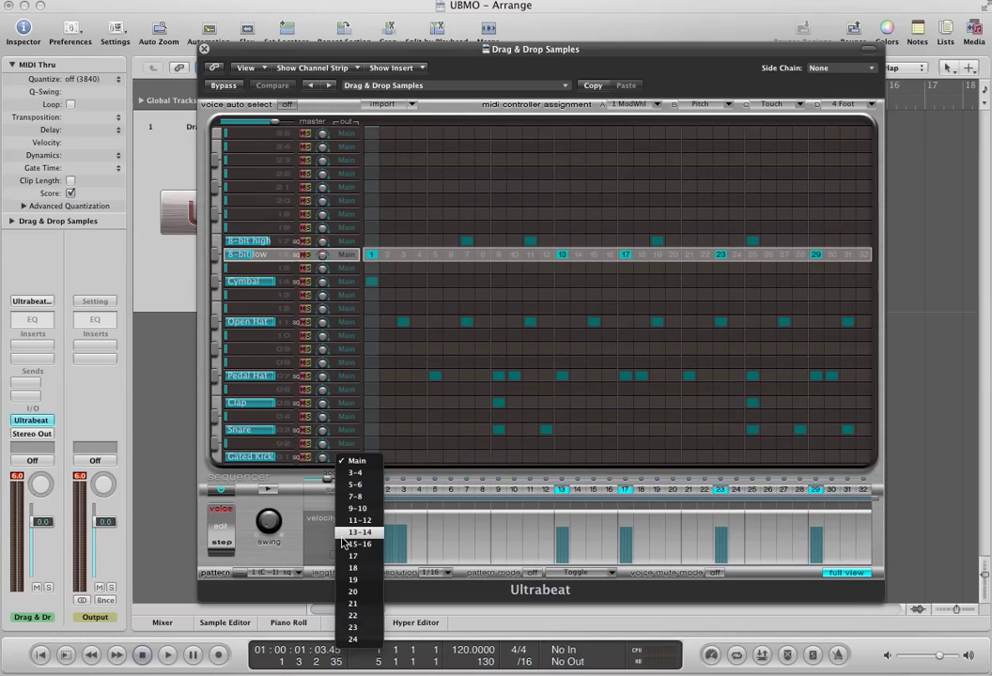
click(376, 473)
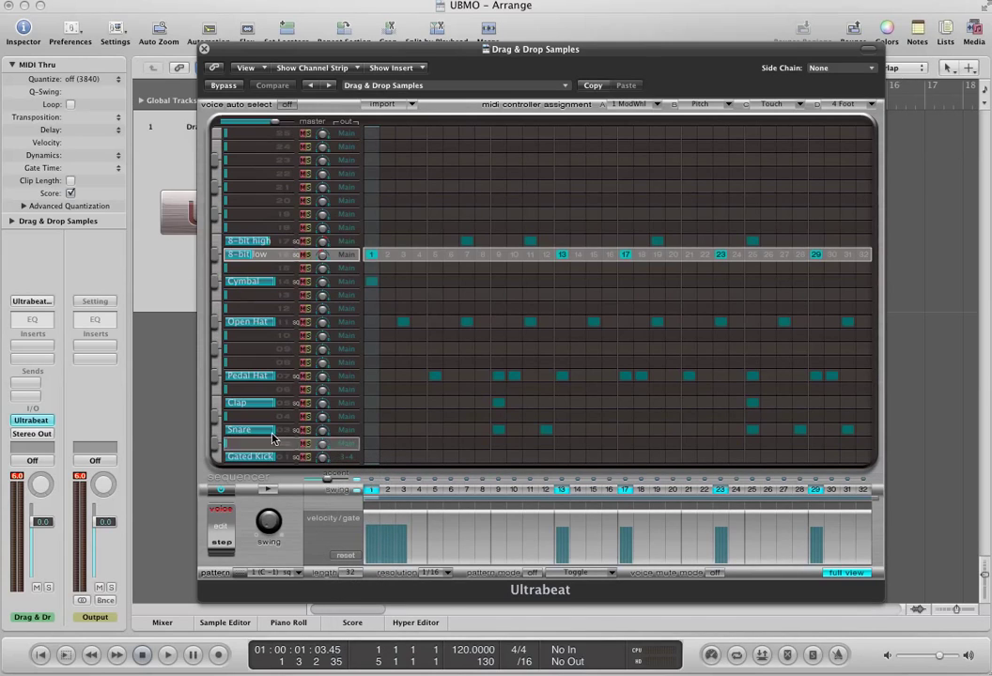
click(346, 430)
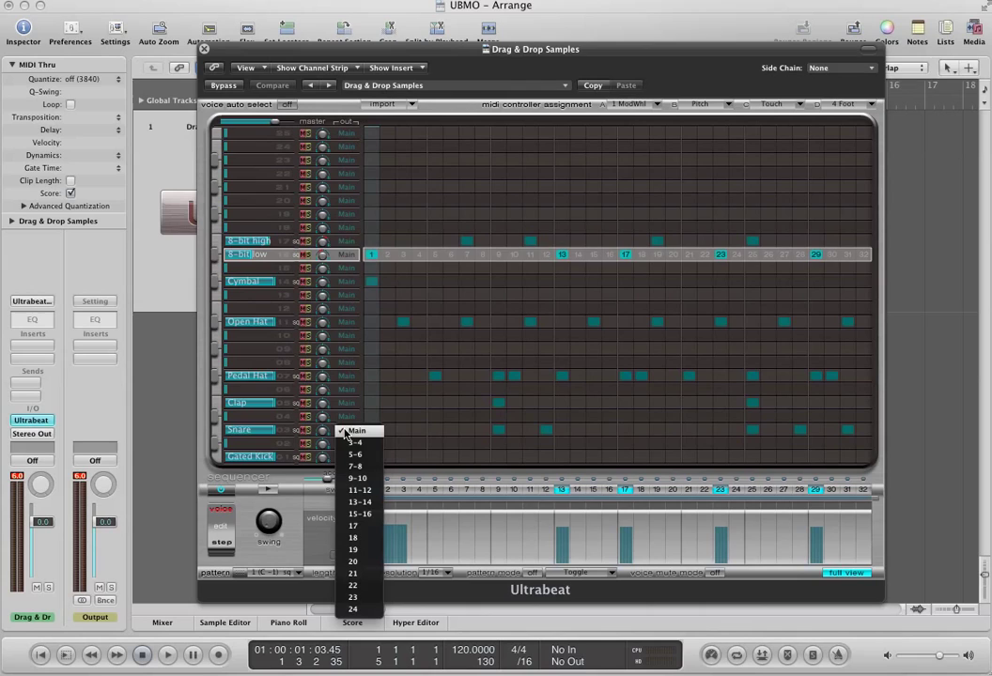
click(355, 454)
click(345, 402)
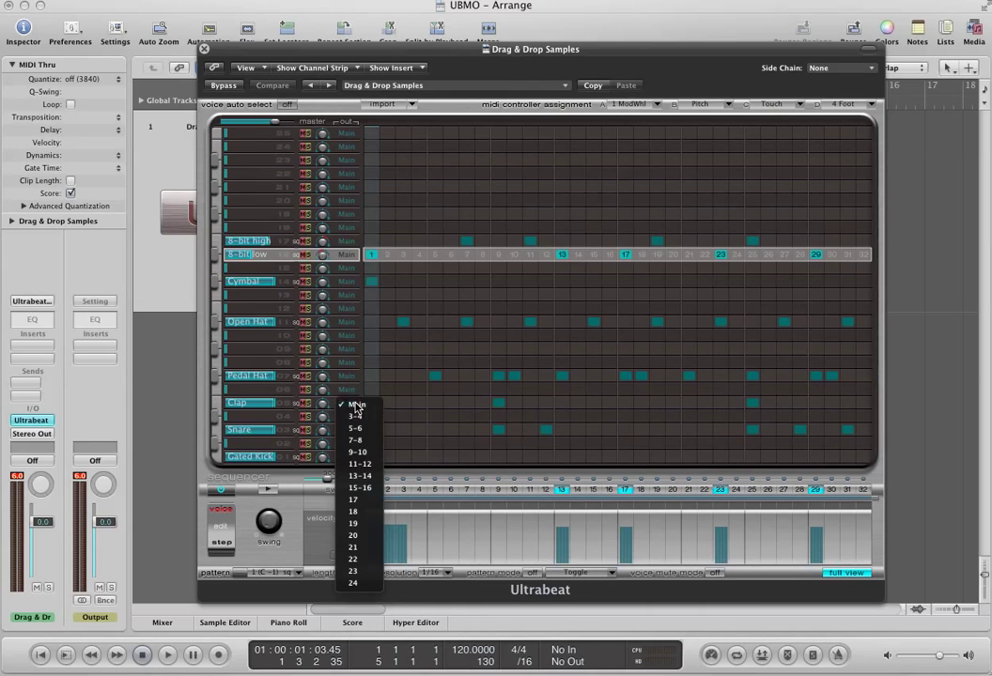
click(368, 432)
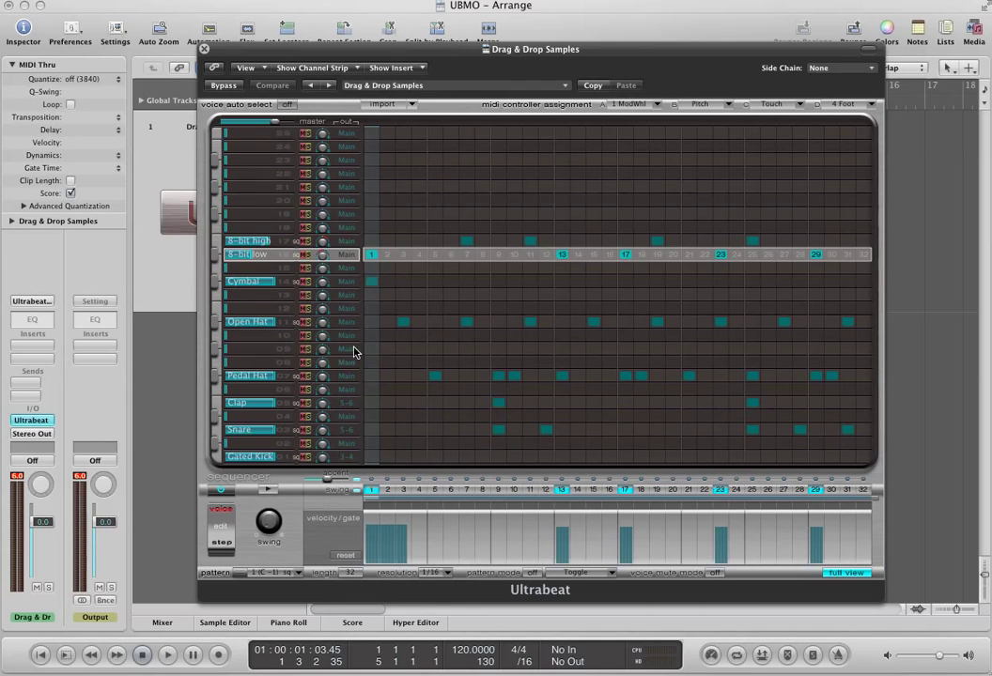
Step: Route Pedal Hat, Open Hat and Cymbal to output 7-8
click(346, 376)
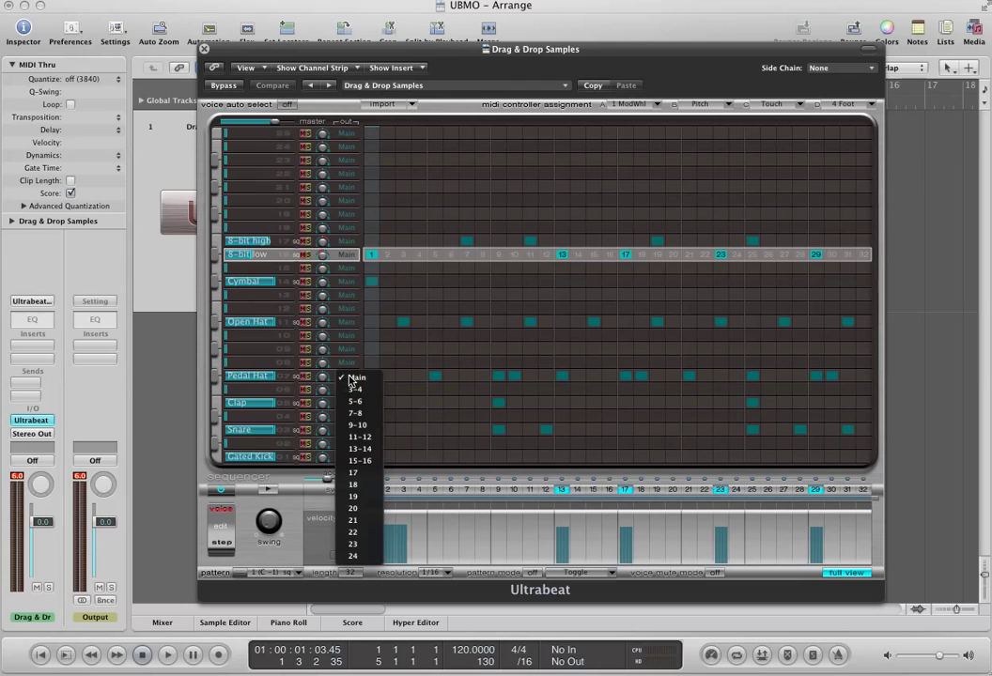
click(355, 402)
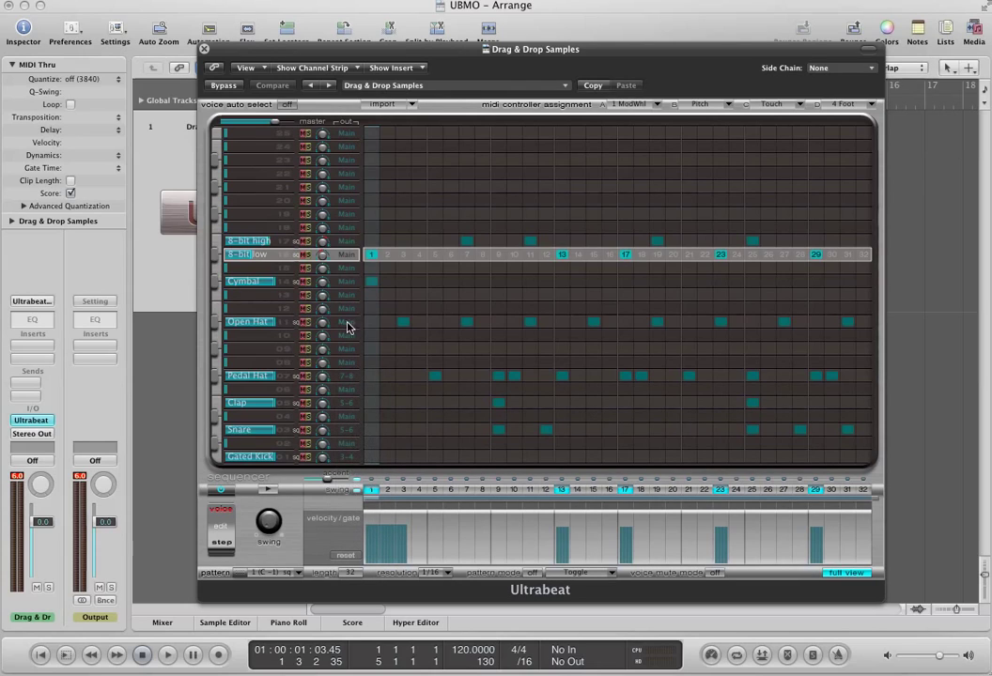
click(346, 322)
click(355, 361)
click(343, 281)
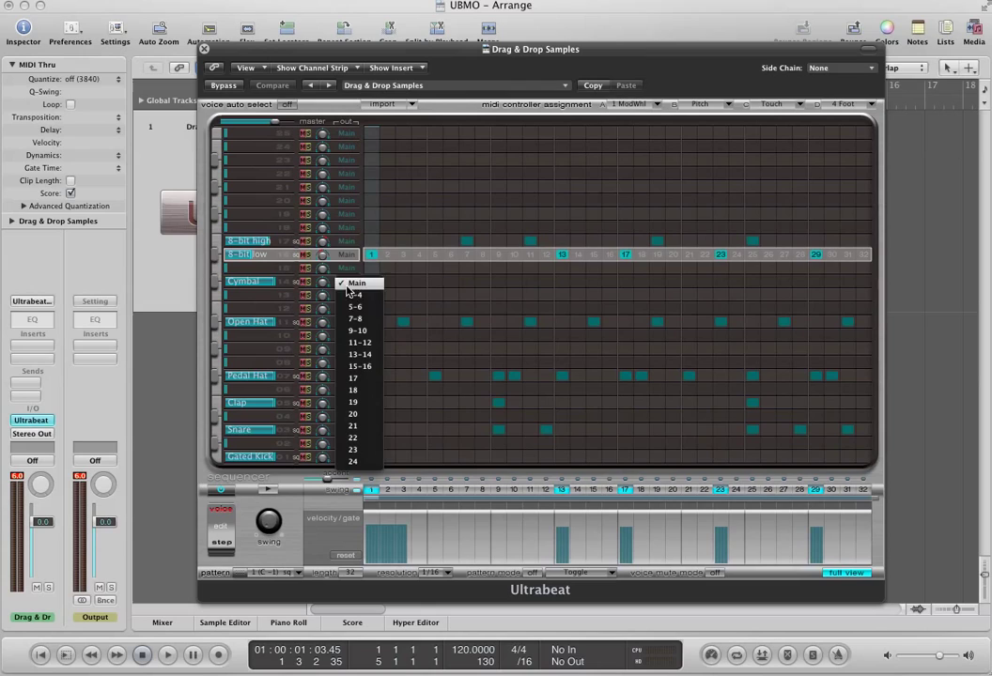
click(355, 318)
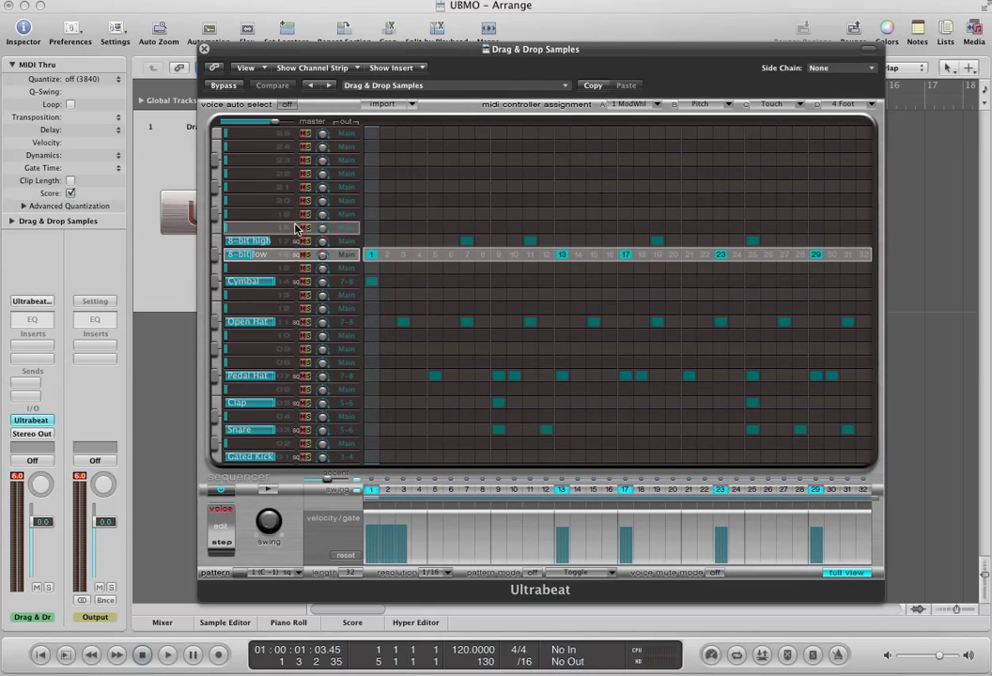
Step: Route 8-bit low and 8-bit high to output 9-10 and verify both assignments
click(346, 255)
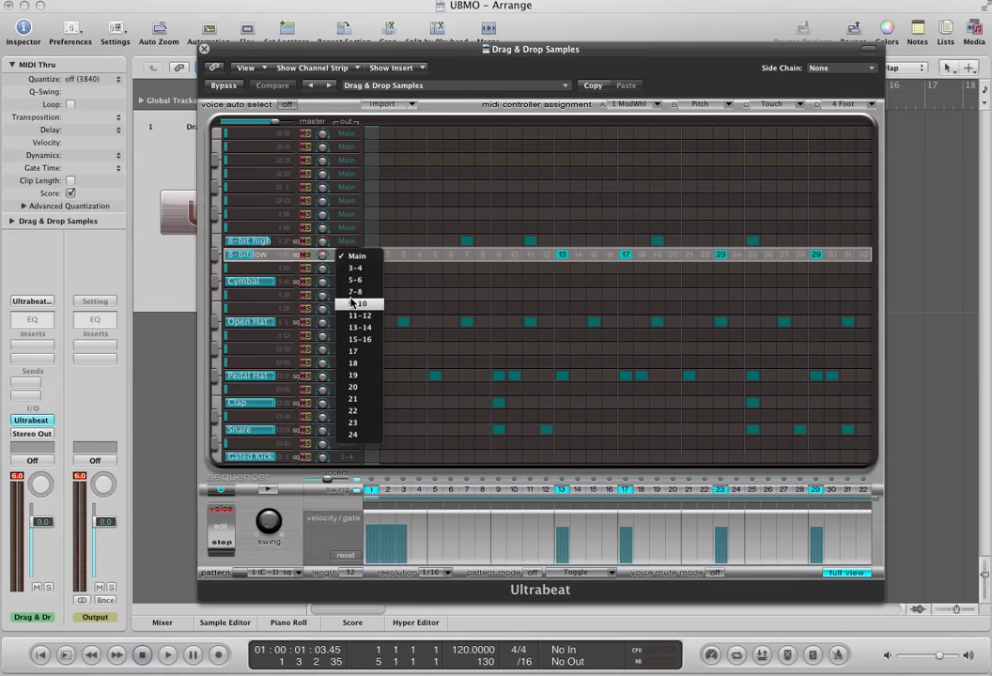
click(355, 304)
click(346, 240)
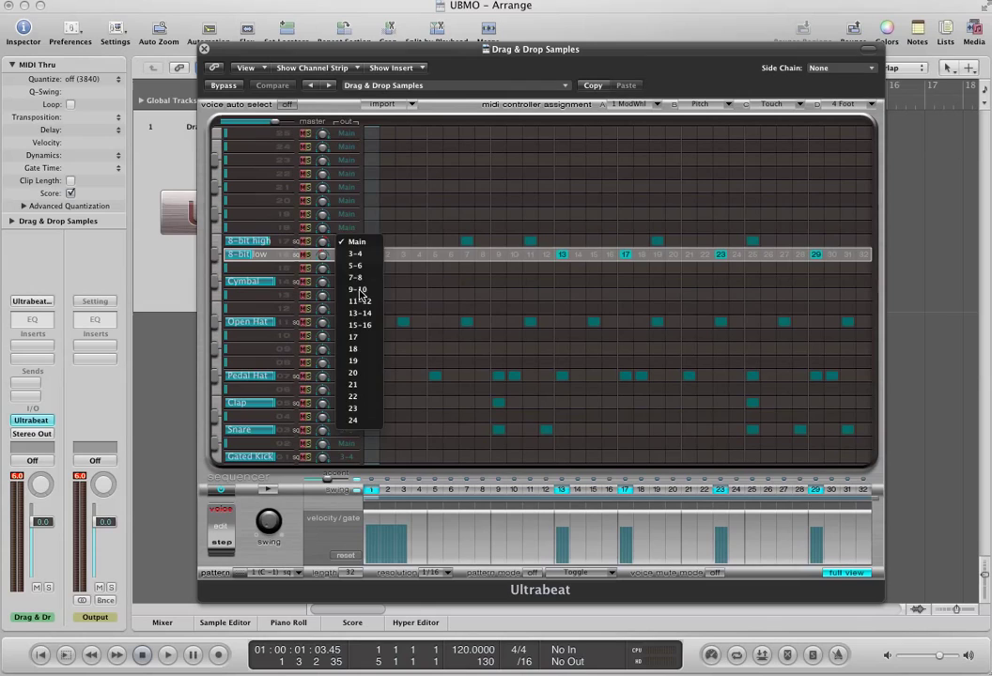
click(361, 291)
click(346, 242)
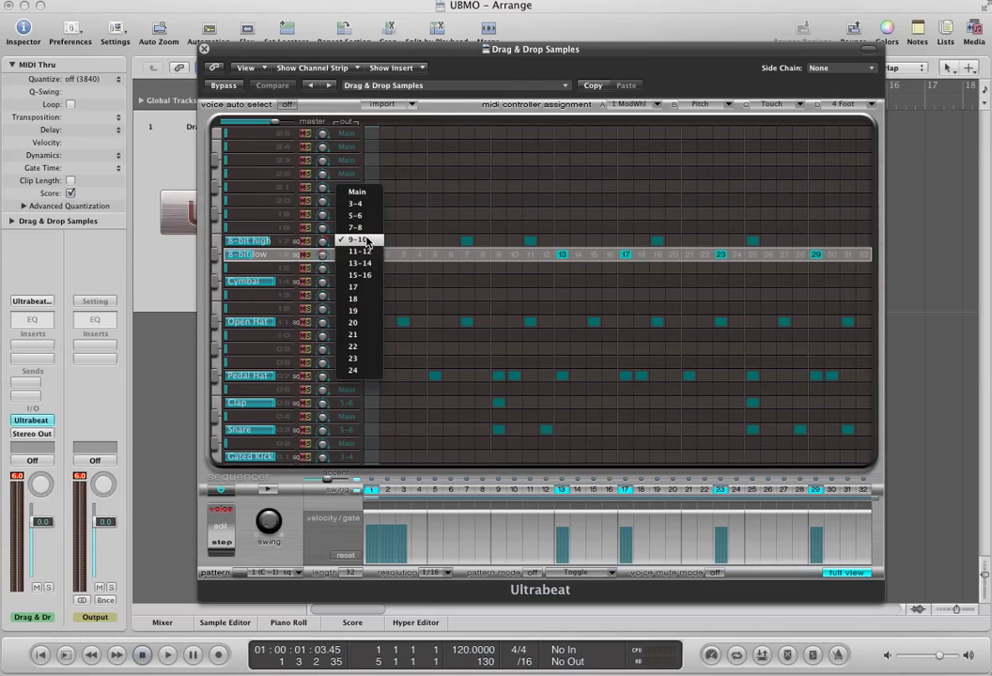
click(366, 241)
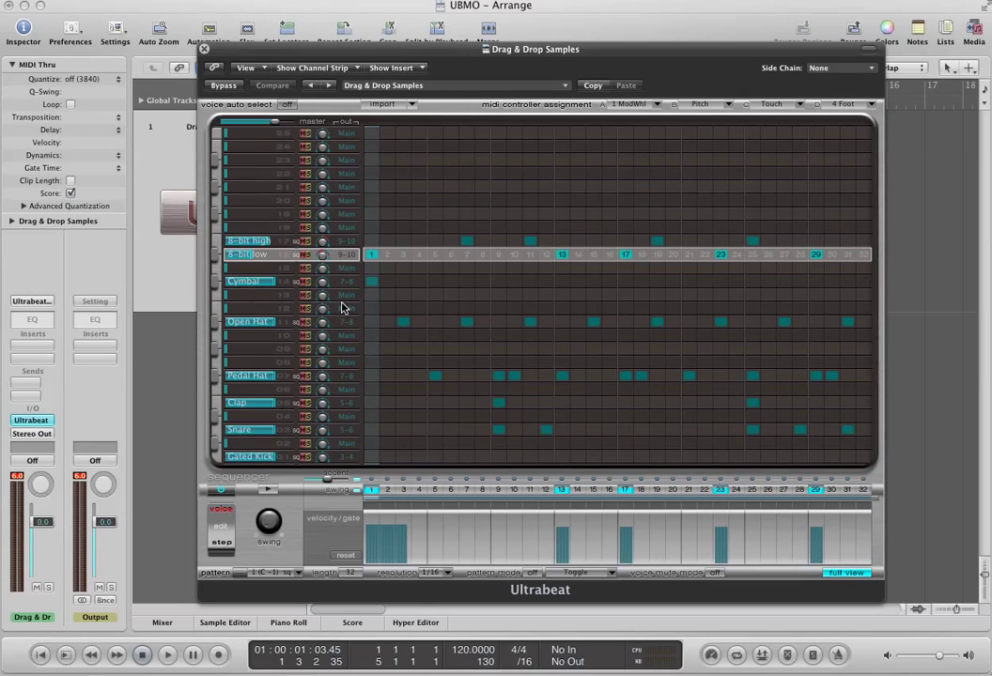
click(347, 253)
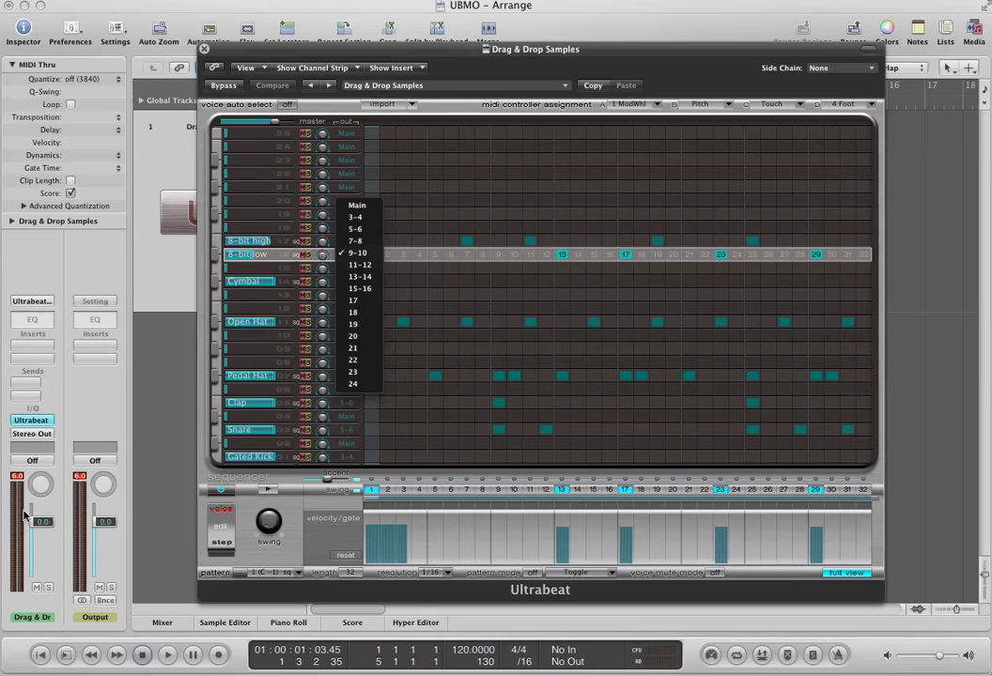
Step: Dismiss the out pop-up and reset the red peak readings on the channel strip
click(19, 404)
click(18, 478)
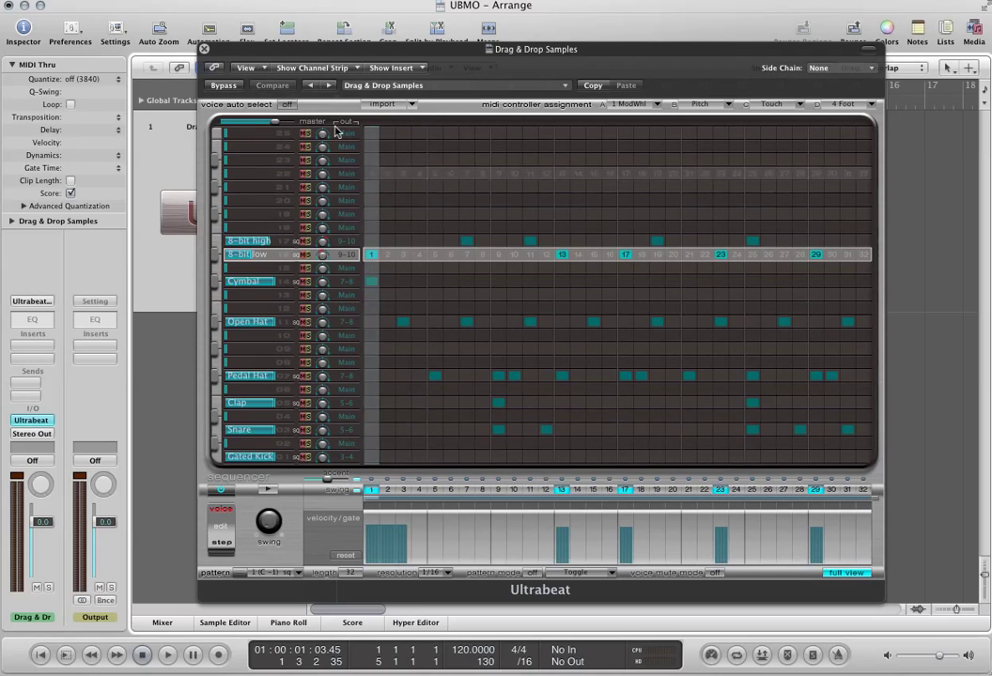
Step: Close Ultrabeat, return the playhead to the start, and open the Mixer positioned lower on screen
click(204, 49)
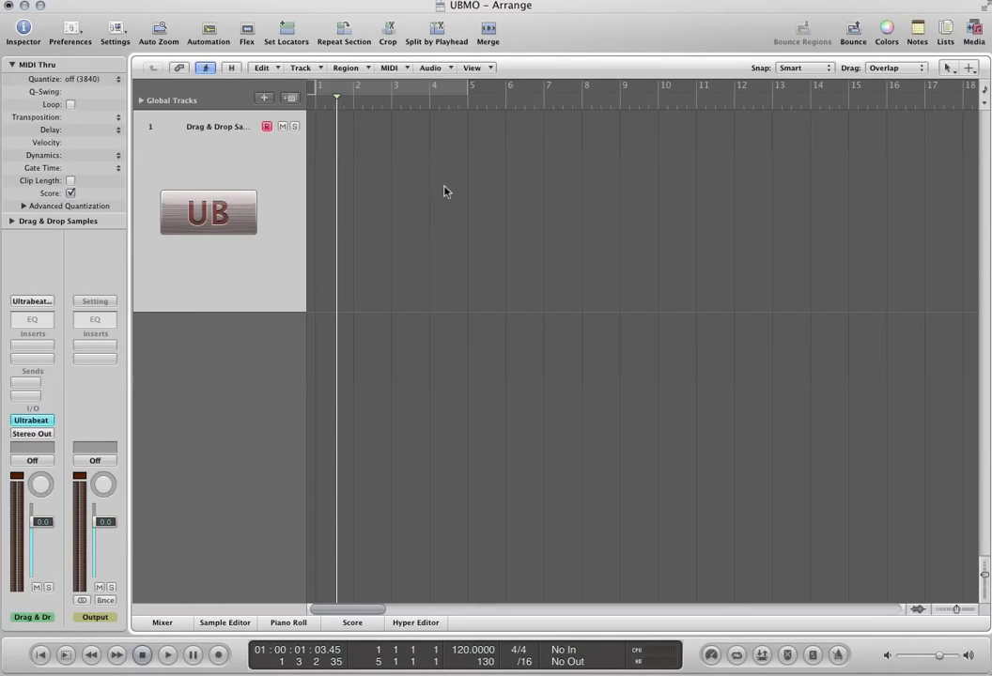
key(Return)
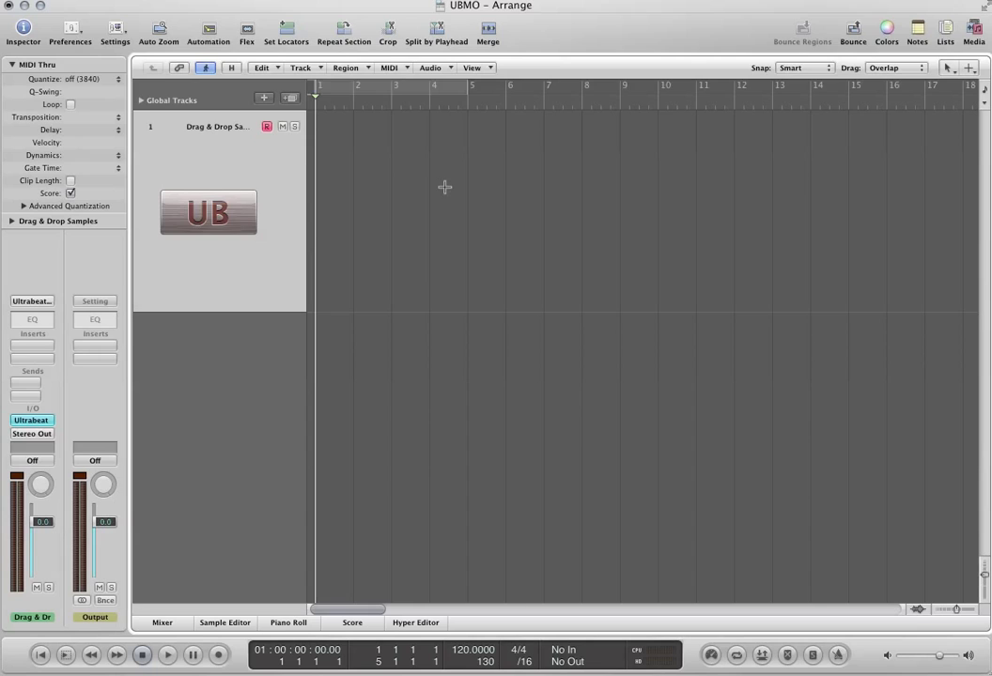
key(super+2)
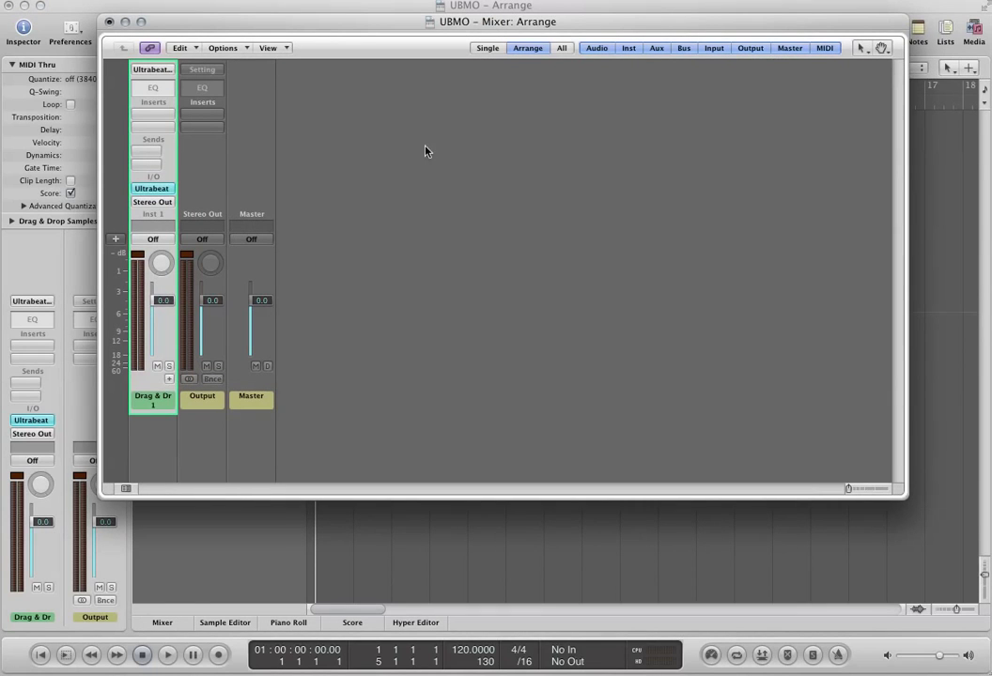
drag(343, 33, 429, 126)
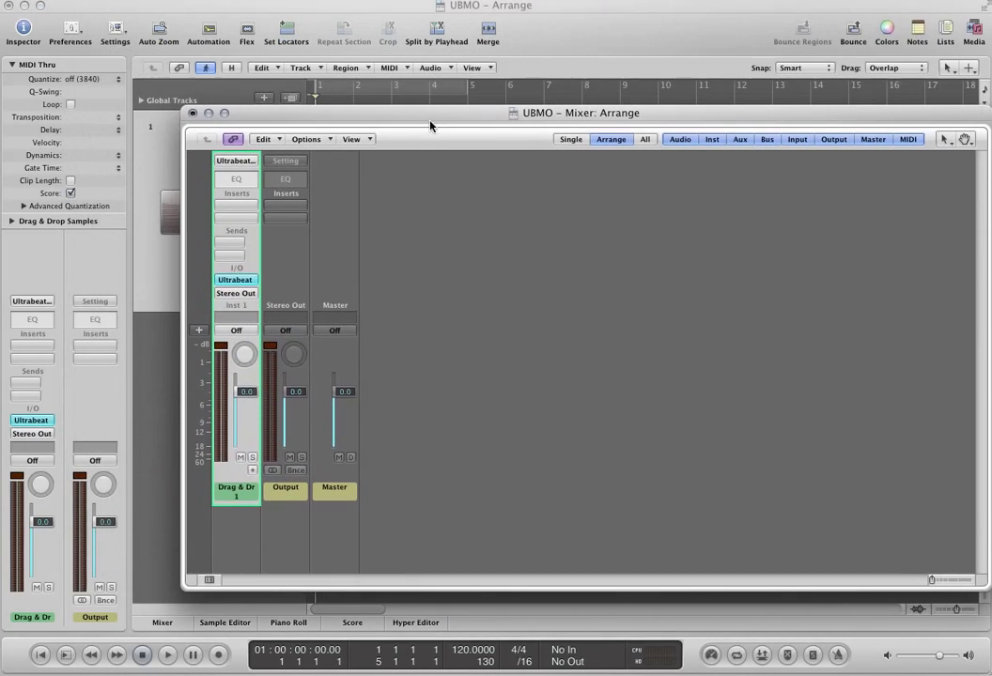
Step: Create Aux 1–4 under the Ultrabeat strip, fed by UB 3-4, UB 5-6, UB 7-8 and UB 9-10
click(252, 470)
click(253, 470)
click(252, 470)
click(252, 470)
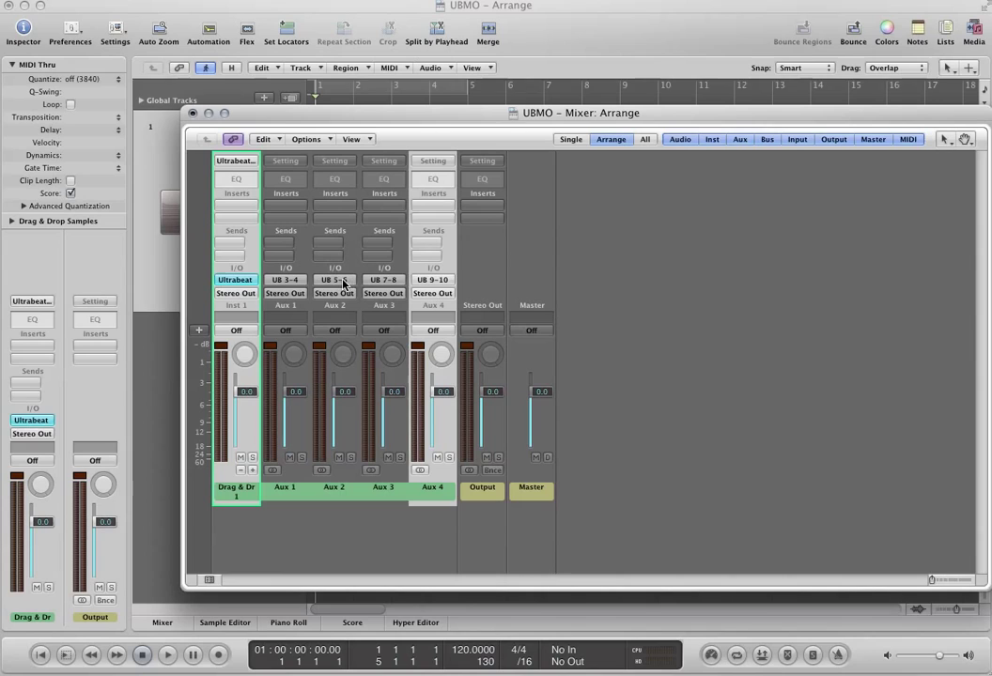
Step: Check that Aux 1's input is UB 3-4 without changing it, then open Aux 1's name for editing
click(284, 282)
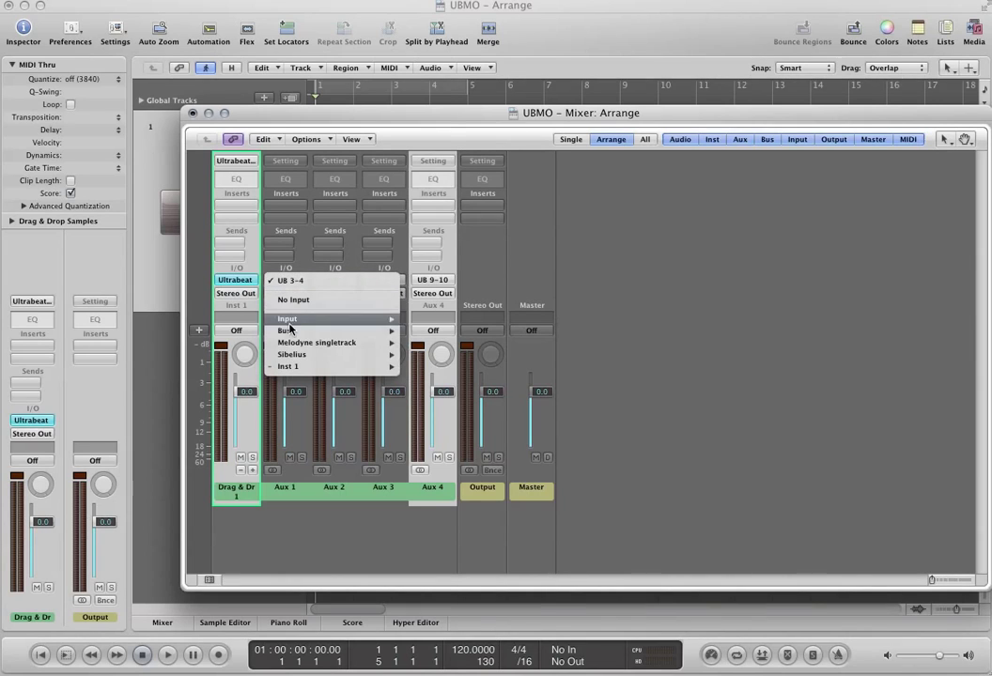
mouse_move(302, 357)
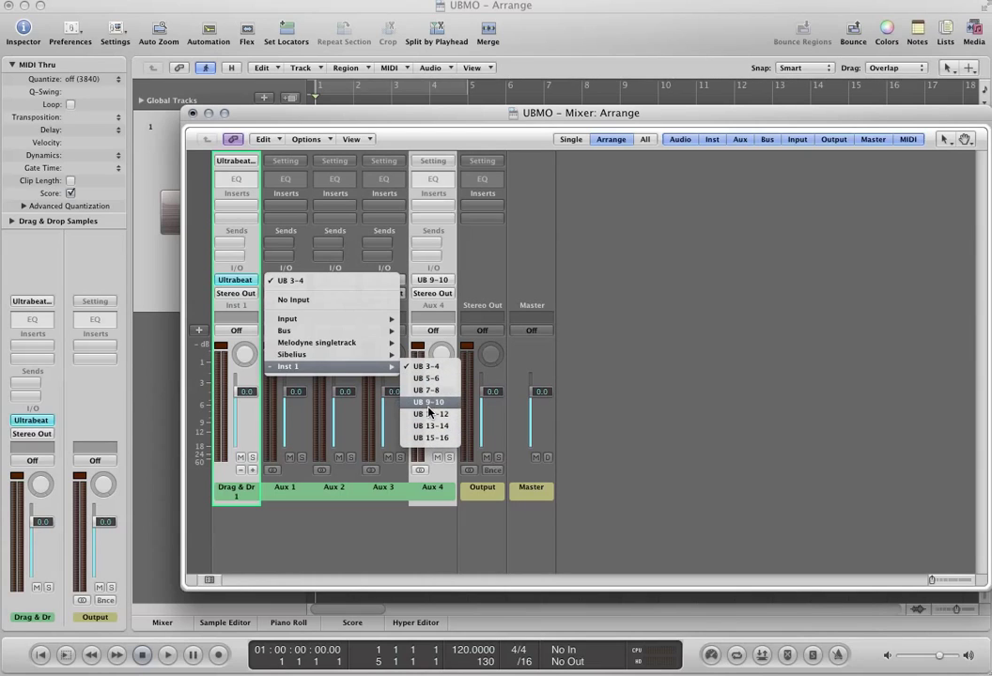
click(353, 271)
click(316, 328)
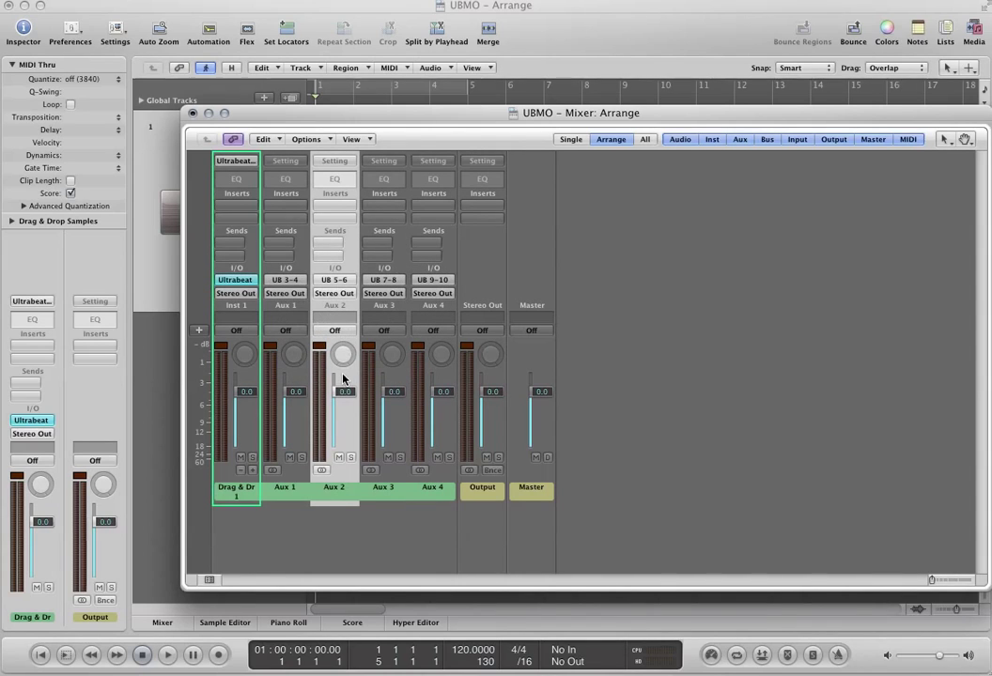
click(344, 521)
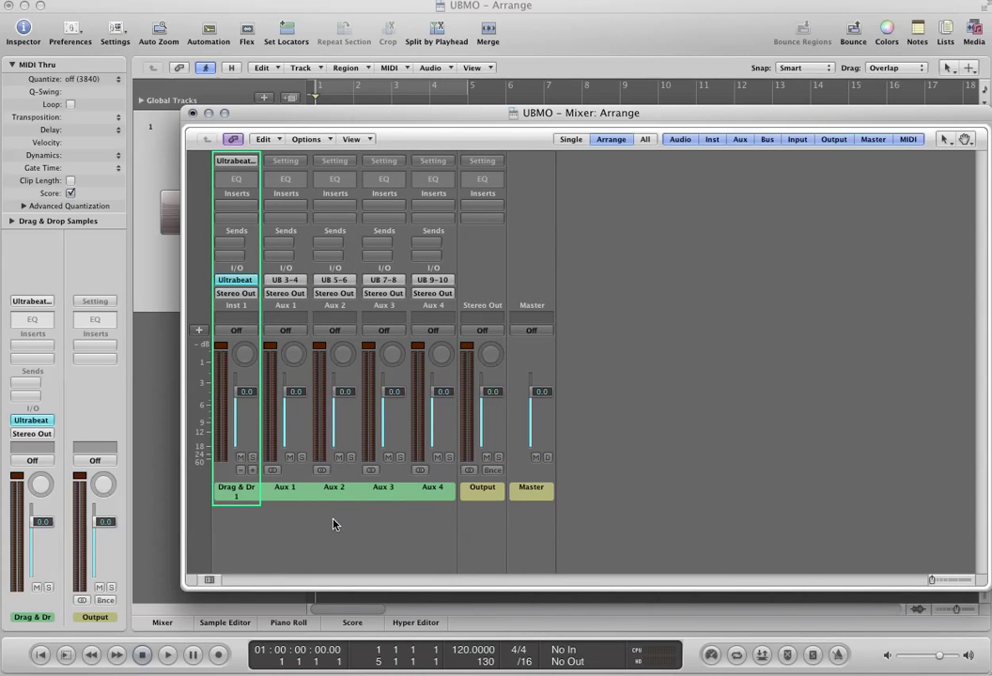
double_click(283, 487)
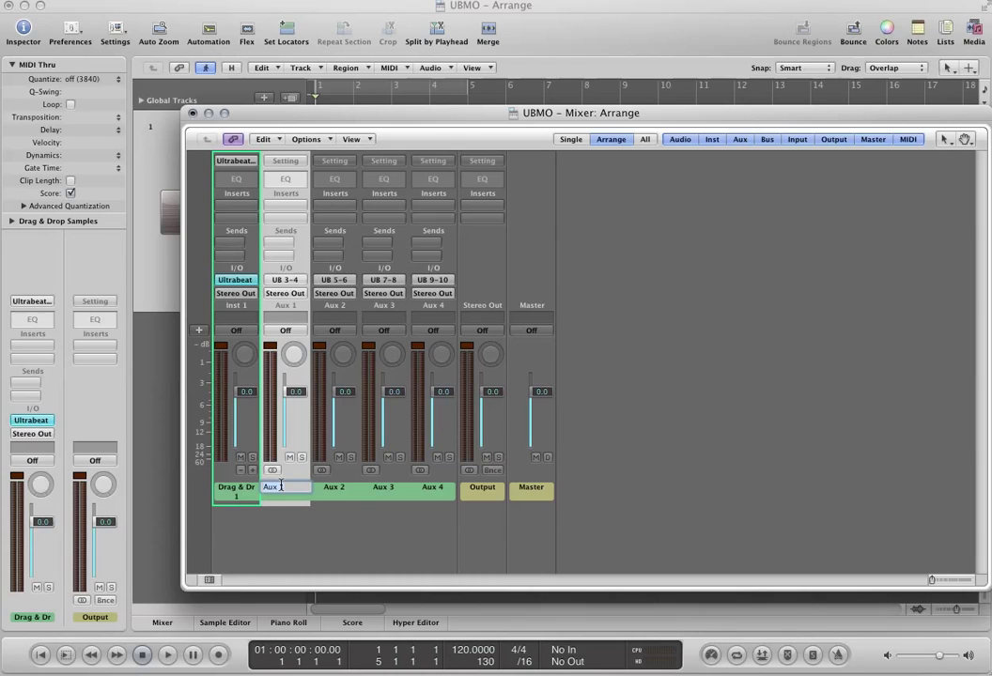
Step: Enter Kick, Snare Clap, Cymbals and 8-bit Noises as the Aux 1–4 names, fixing a typo
text(Kick)
key(Tab)
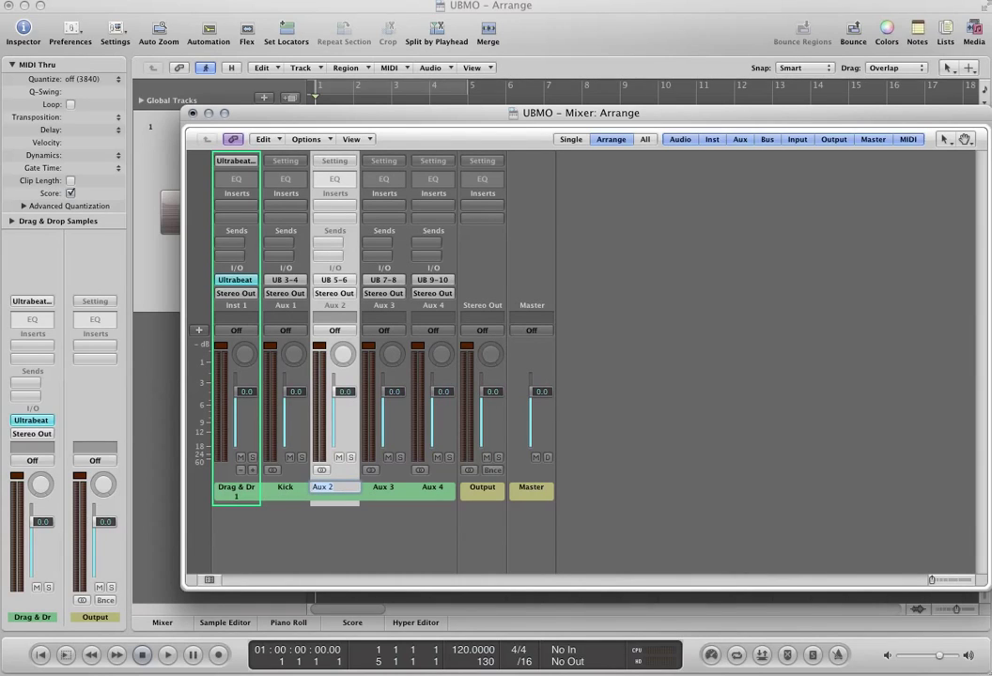
text(Snare Clap)
key(Tab)
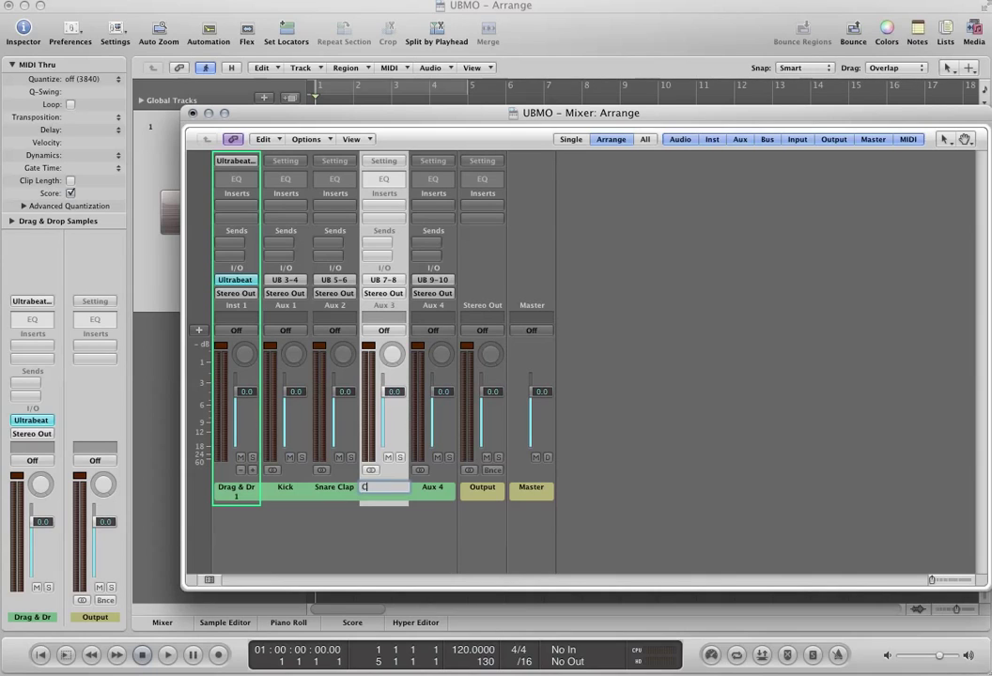
text(l)
key(BackSpace)
key(BackSpace)
text(ymbals)
key(Tab)
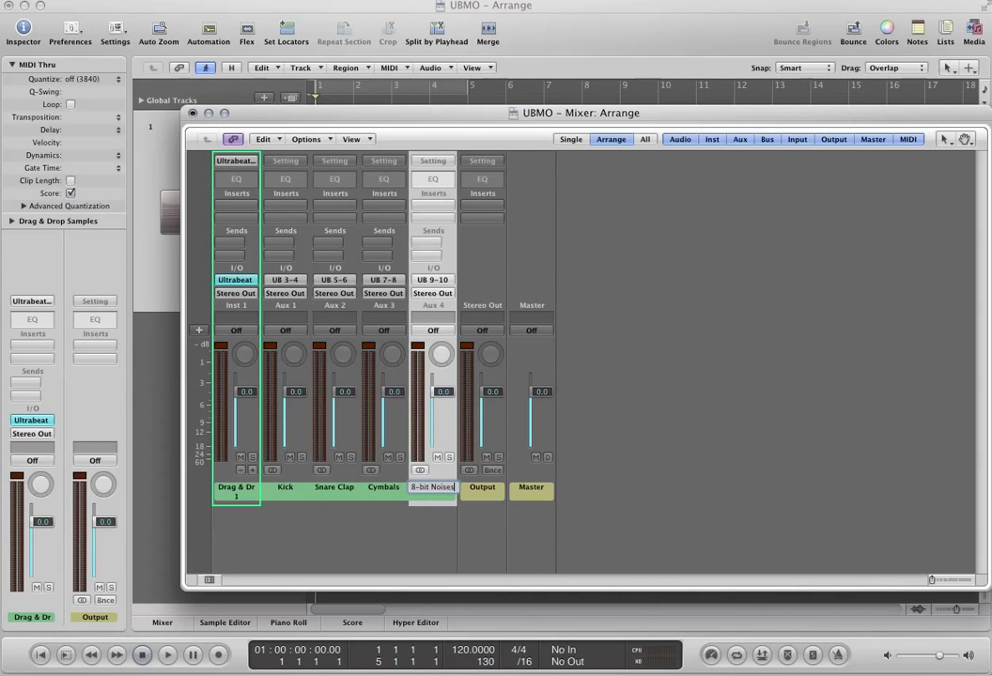
text(8-bit Noises)
key(Return)
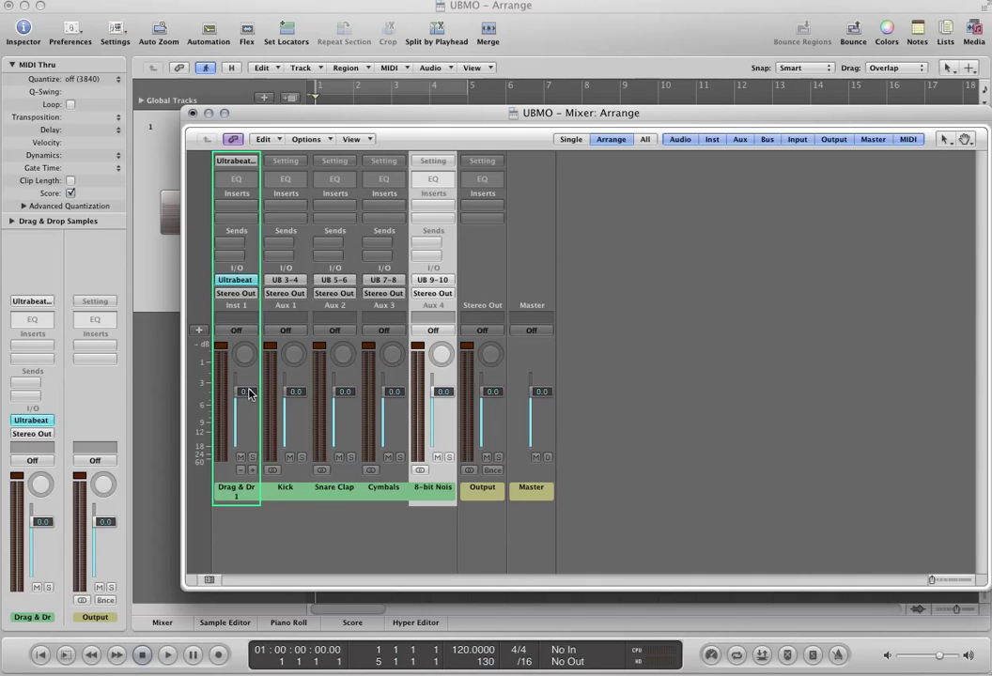
Step: During playback, set faders: Kick -4.2, Snare Clap -3.7, Cymbals -1.0, 8-bit Noises -12.6 dB
key(space)
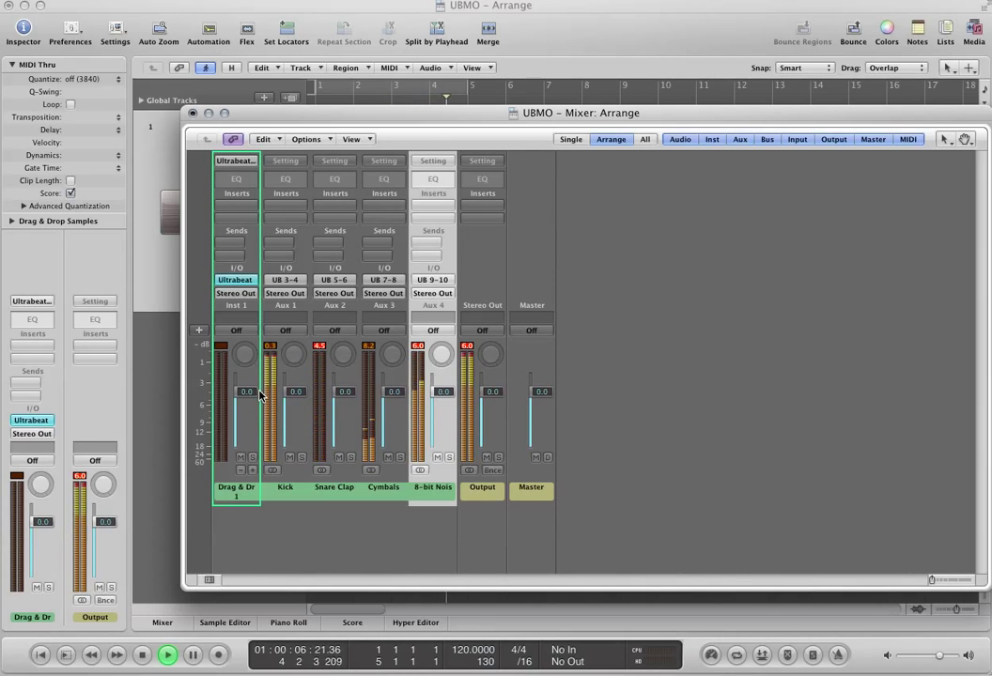
drag(345, 403, 346, 409)
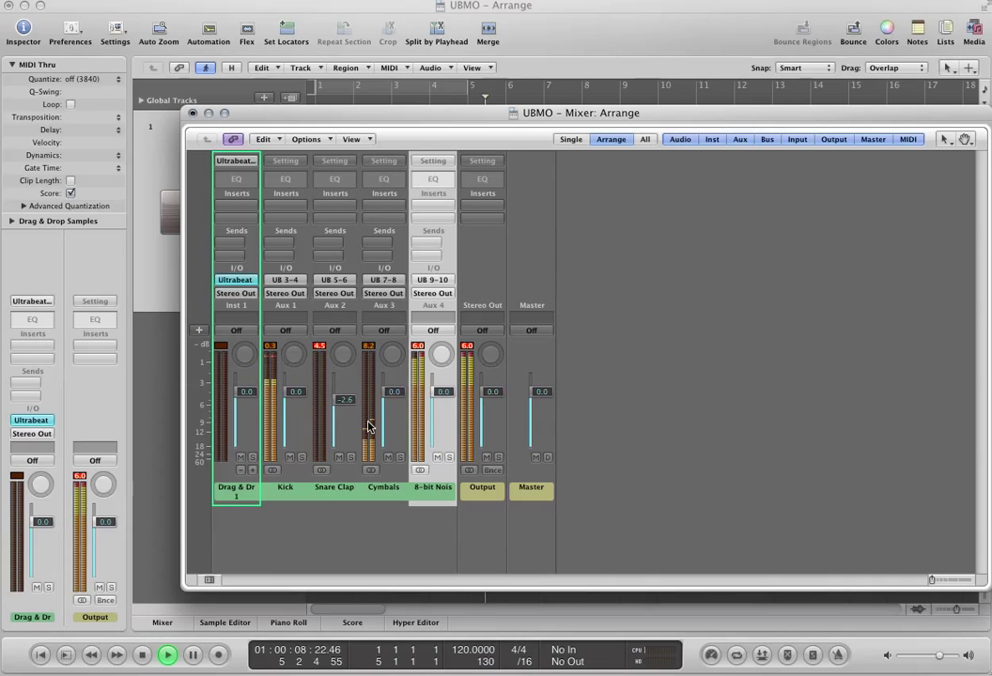
drag(433, 390, 393, 409)
drag(292, 403, 345, 409)
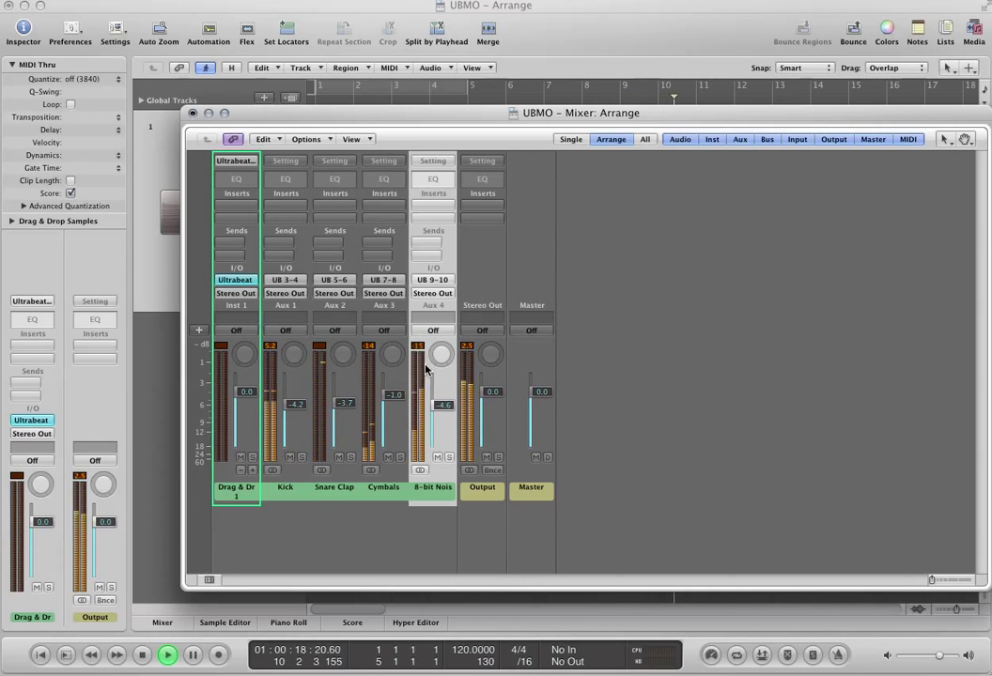
drag(442, 406, 446, 424)
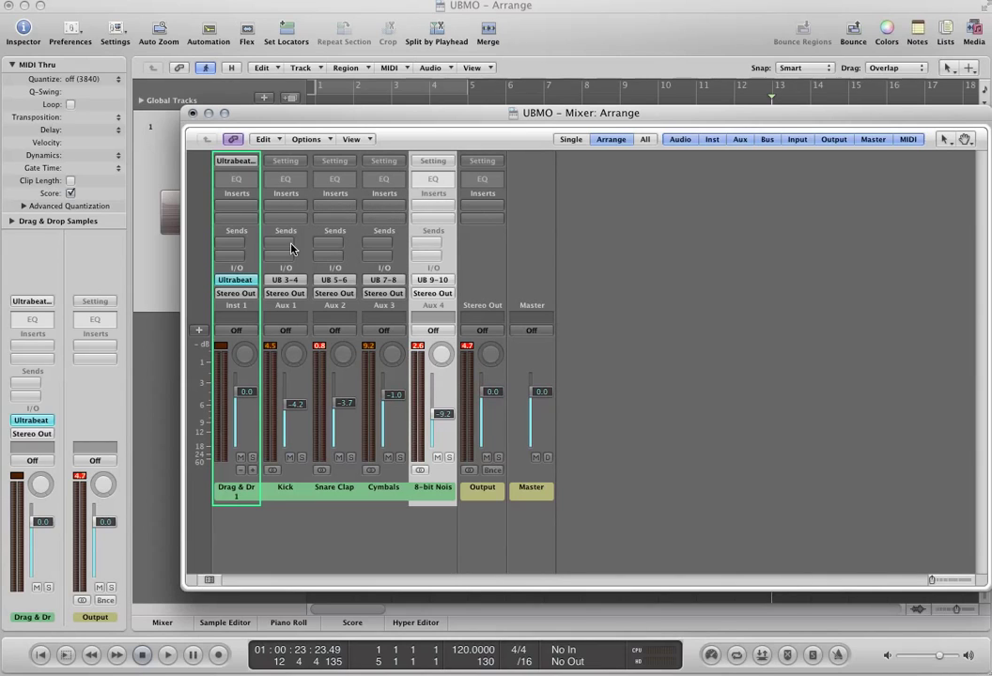
click(565, 270)
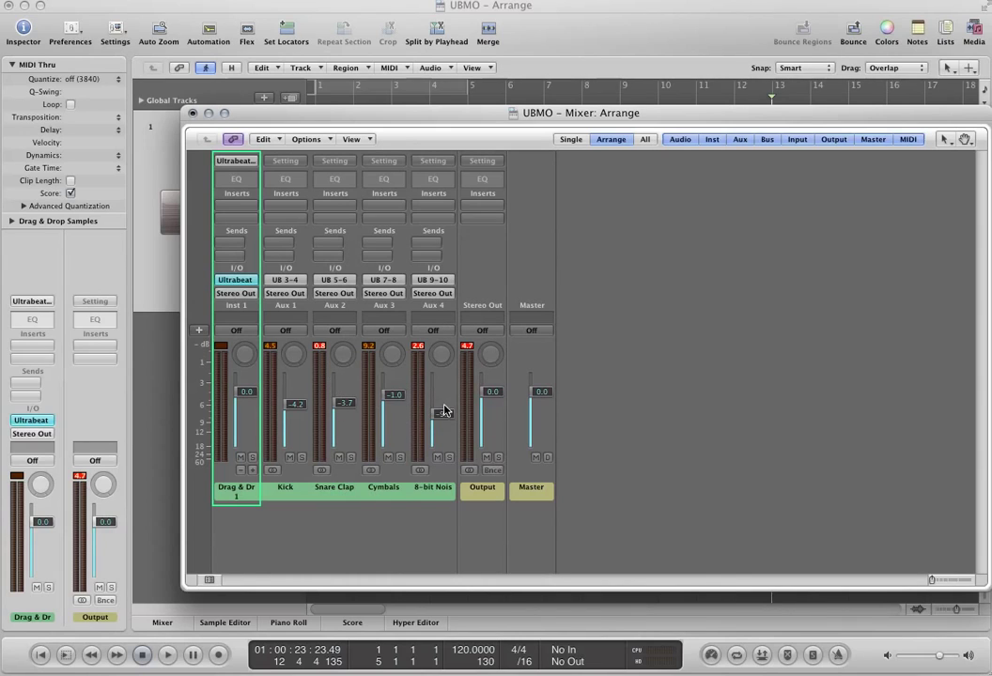
drag(444, 410, 448, 435)
Step: Insert a Dynamics Compressor on Snare Clap: Limiter on, 17.5 ms attack, 130 ms release, 1.8:1 ratio
click(334, 211)
mouse_move(376, 256)
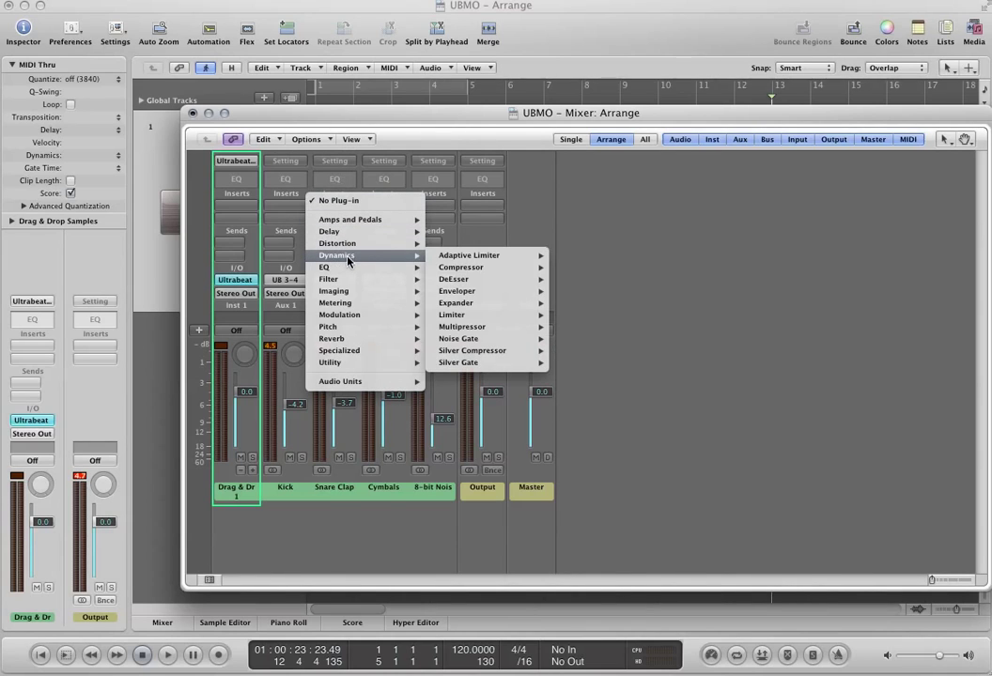
mouse_move(470, 268)
click(566, 269)
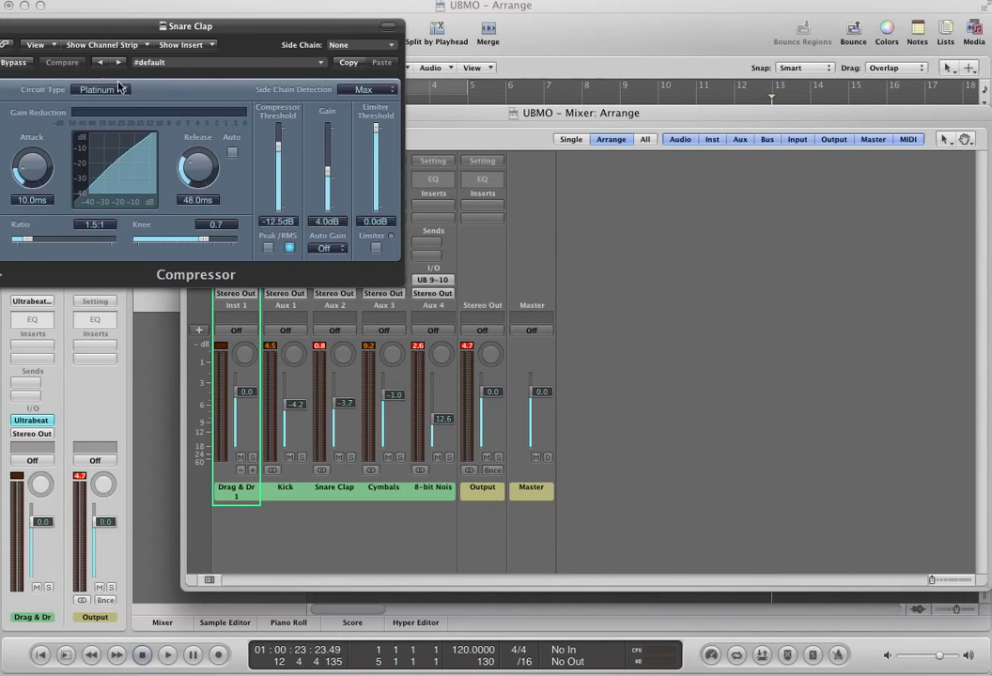
click(375, 248)
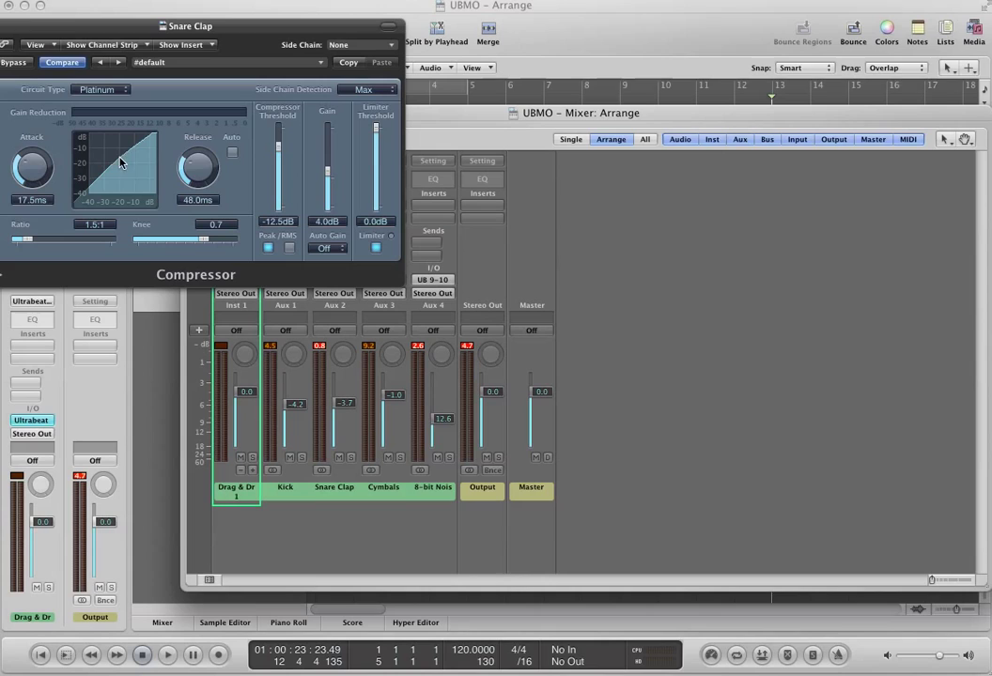
drag(203, 167, 172, 131)
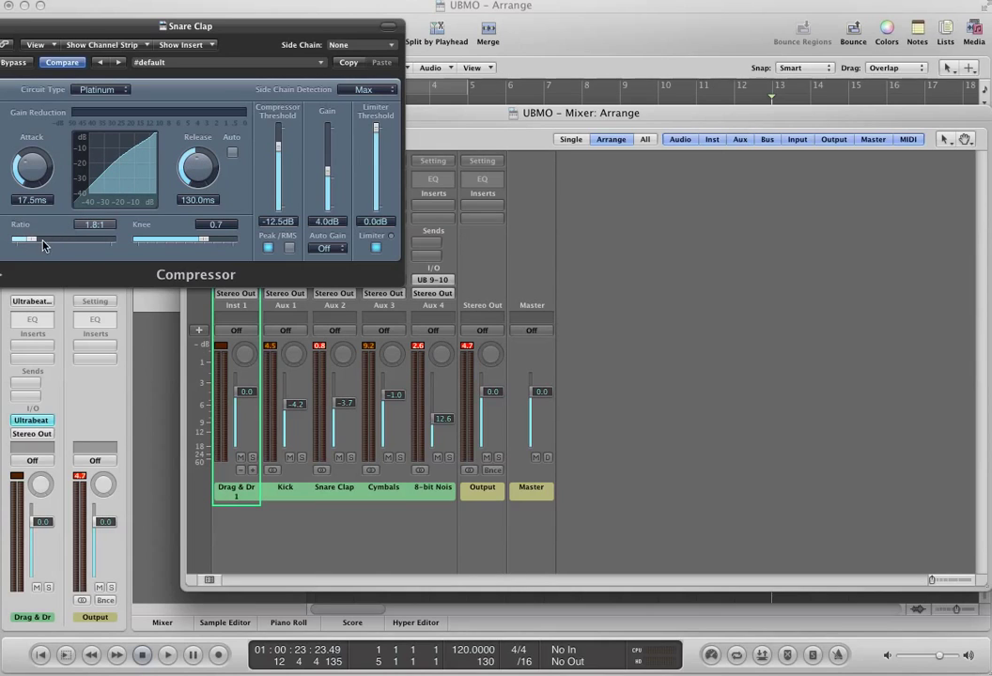
drag(44, 26, 106, 41)
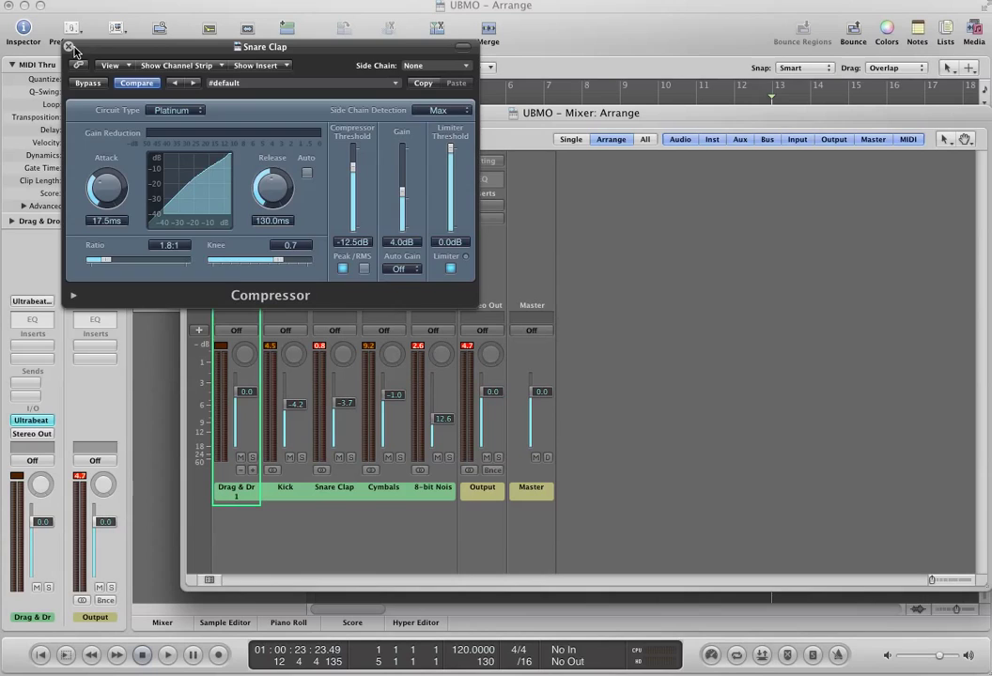
click(60, 41)
Step: Insert a stereo Compressor on 8-bit Noises with Limiter on and gain lowered to 1.0 dB
click(420, 220)
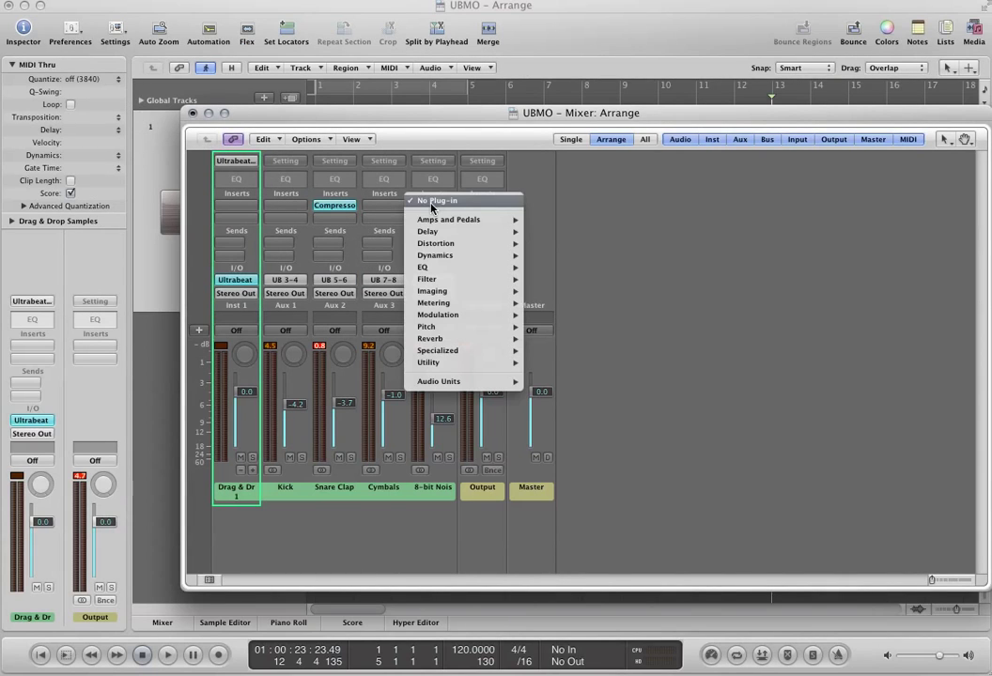
mouse_move(447, 255)
mouse_move(540, 268)
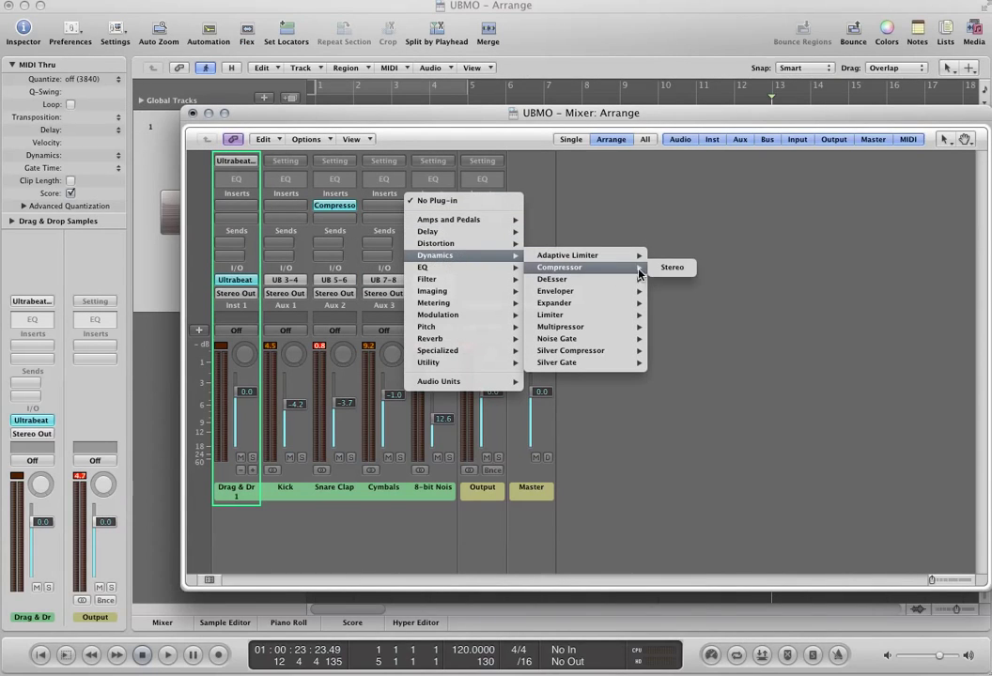
click(662, 271)
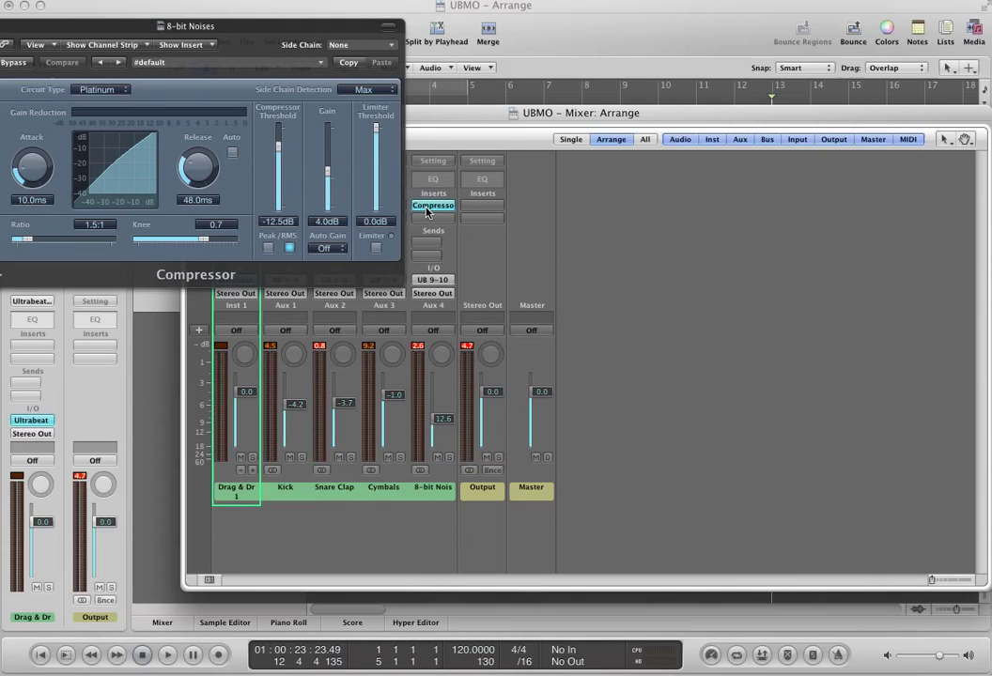
drag(166, 60, 258, 86)
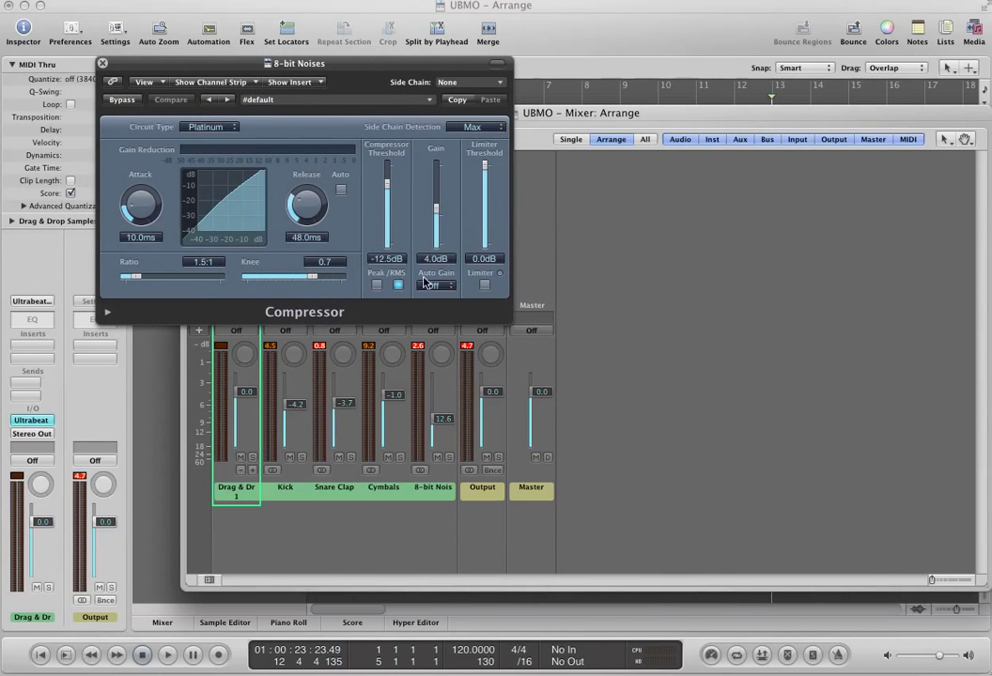
click(485, 287)
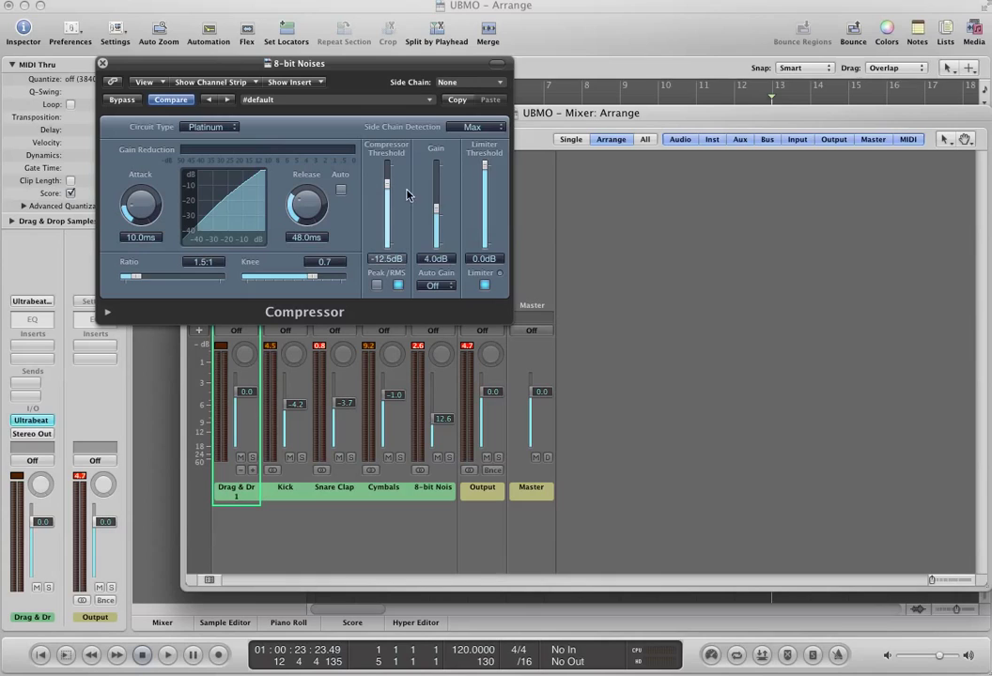
drag(434, 208, 435, 214)
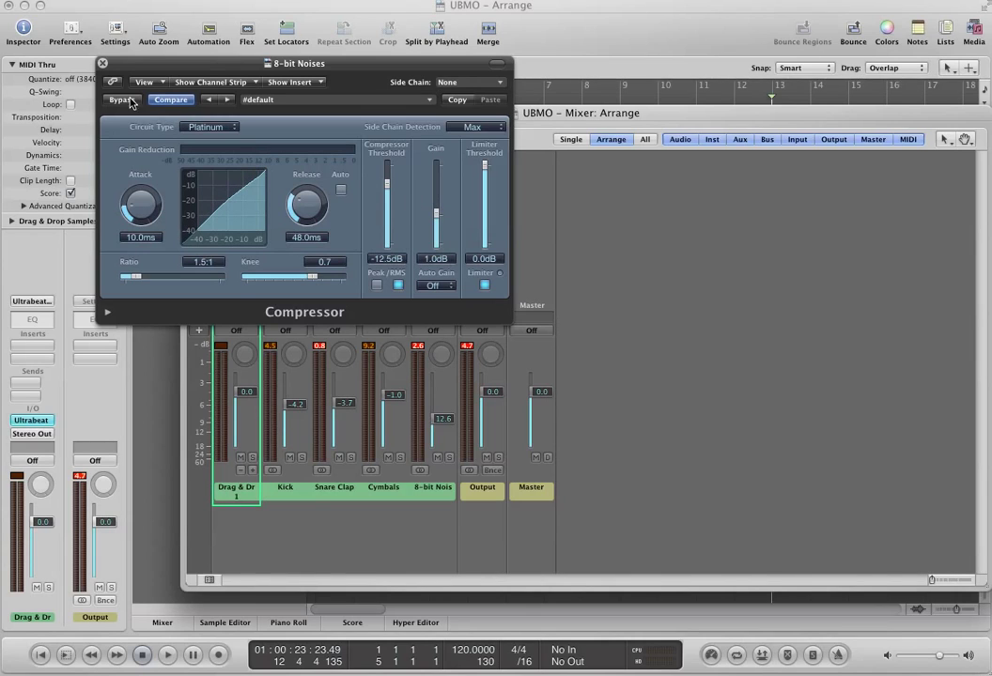
click(103, 64)
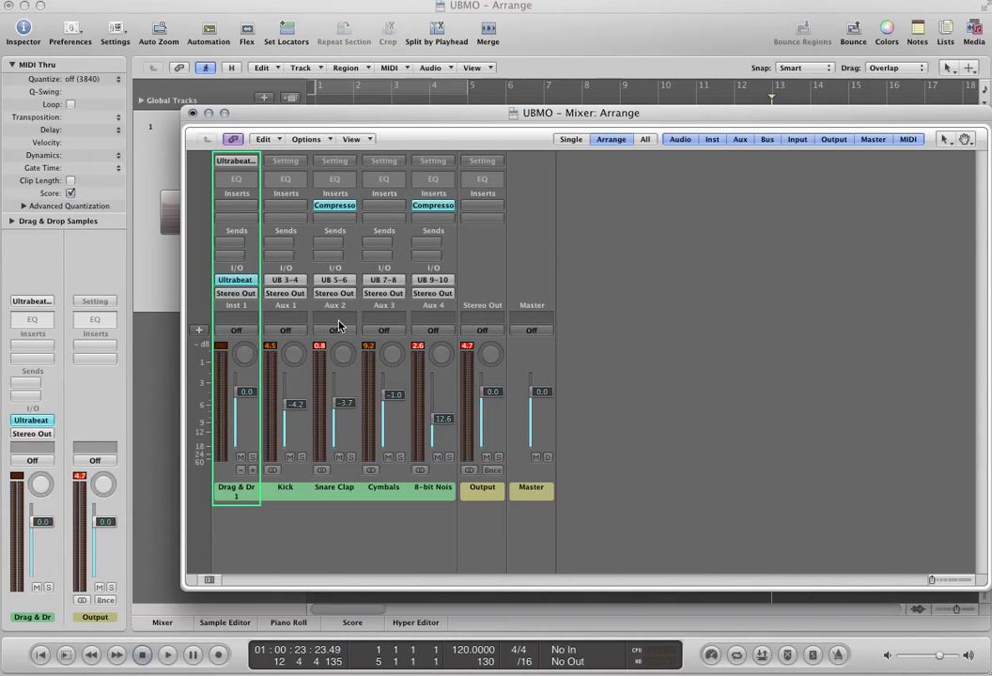
Step: With peaks reset and the beat playing, raise 8-bit Noises to -4.3 dB and Snare Clap to -0.9 dB
click(320, 348)
key(space)
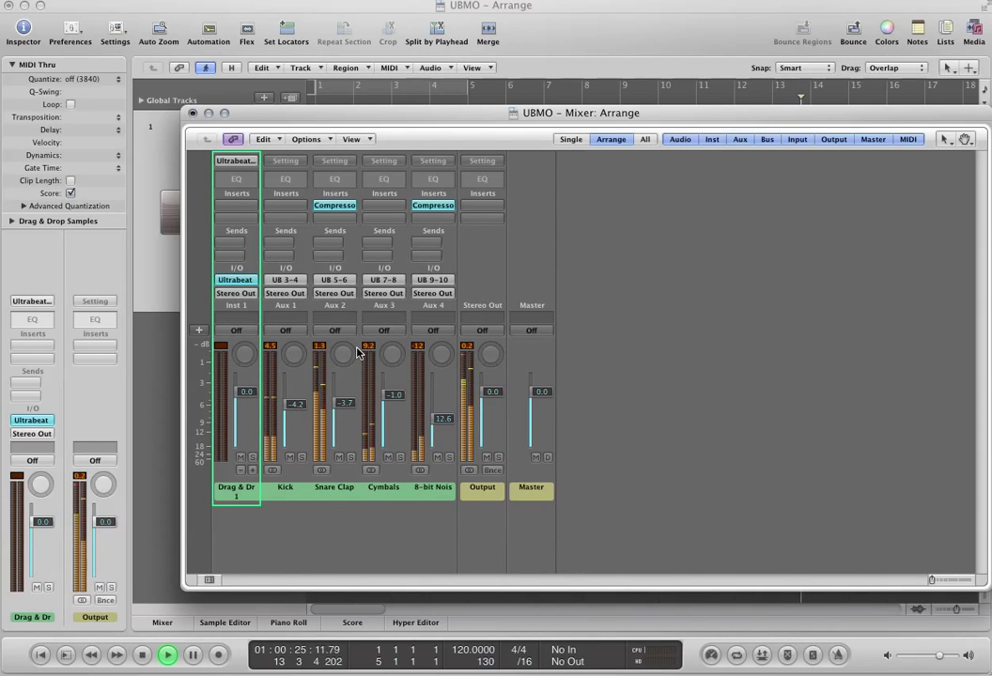
drag(434, 419, 449, 383)
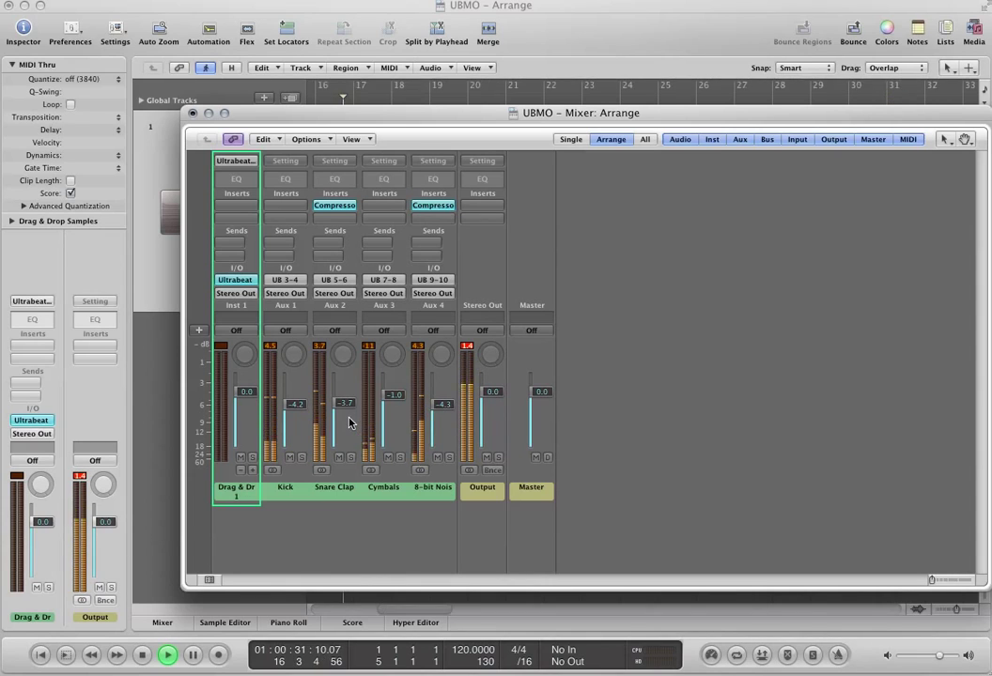
drag(349, 423, 303, 398)
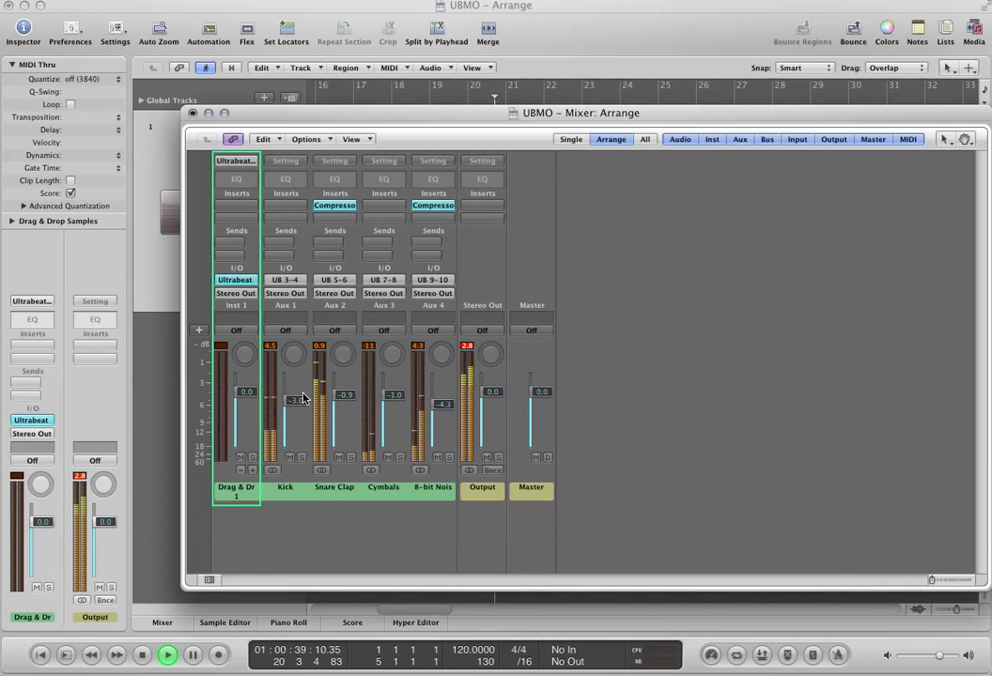
key(space)
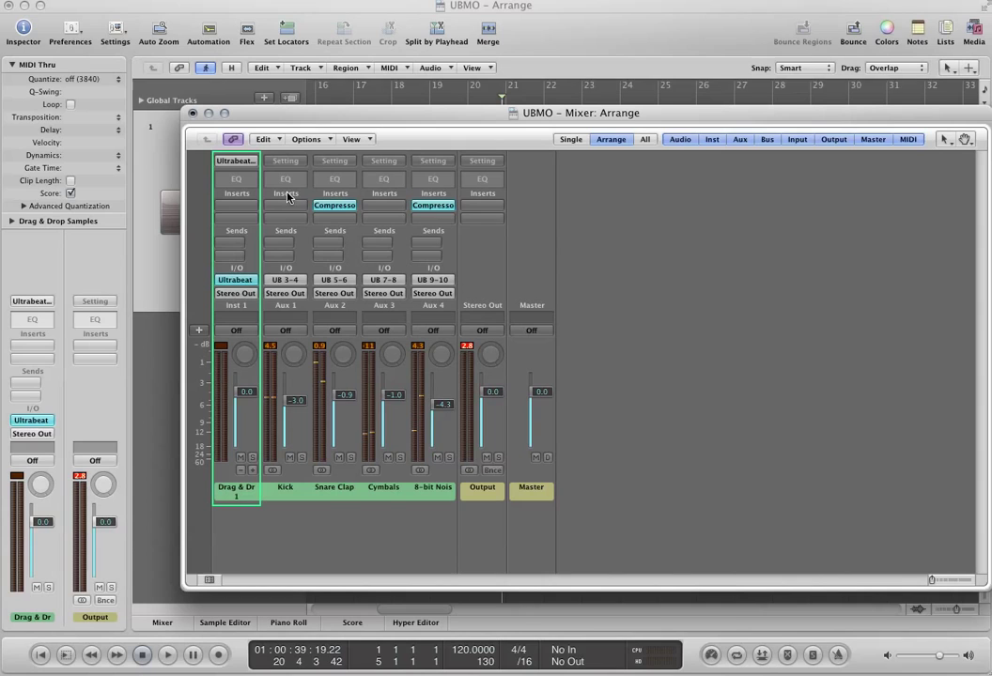
Step: Insert a stereo Channel EQ on the Kick channel and bring its window fully into view
click(284, 205)
mouse_move(306, 272)
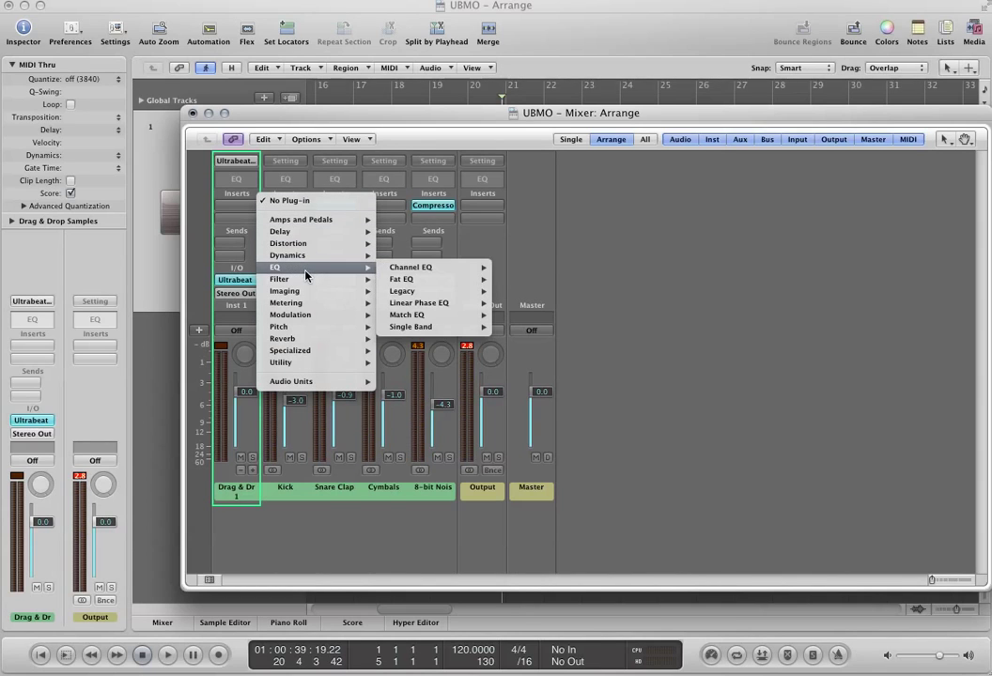
mouse_move(432, 267)
click(521, 268)
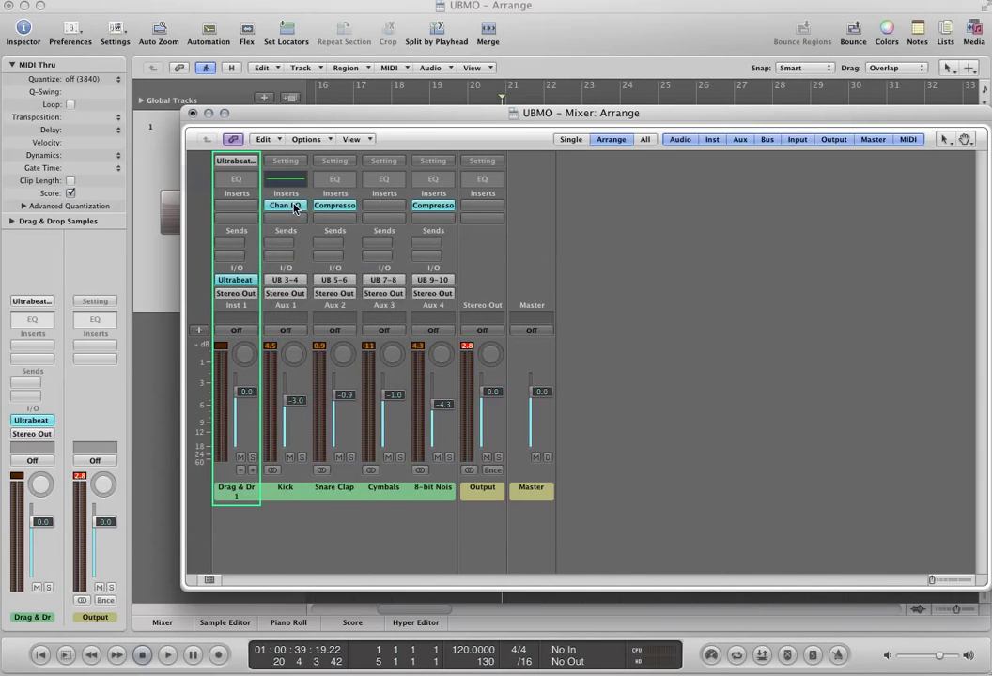
click(292, 206)
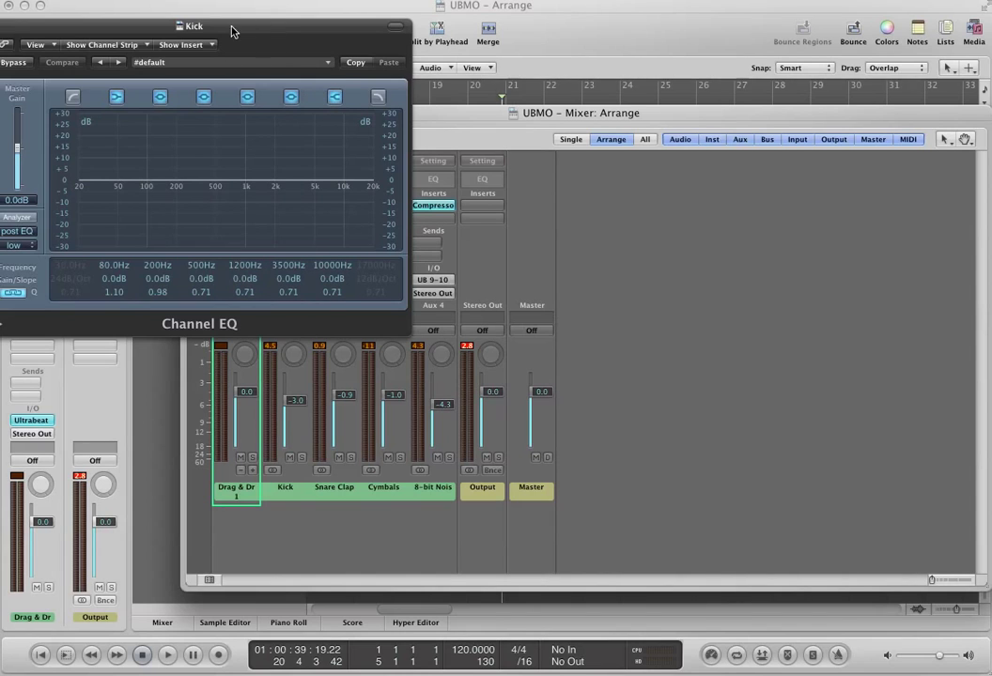
drag(231, 32, 389, 96)
Step: Set a 6200 Hz high cut, a +9.5 dB low boost near 270 Hz and a 23 Hz low cut, then play
click(534, 159)
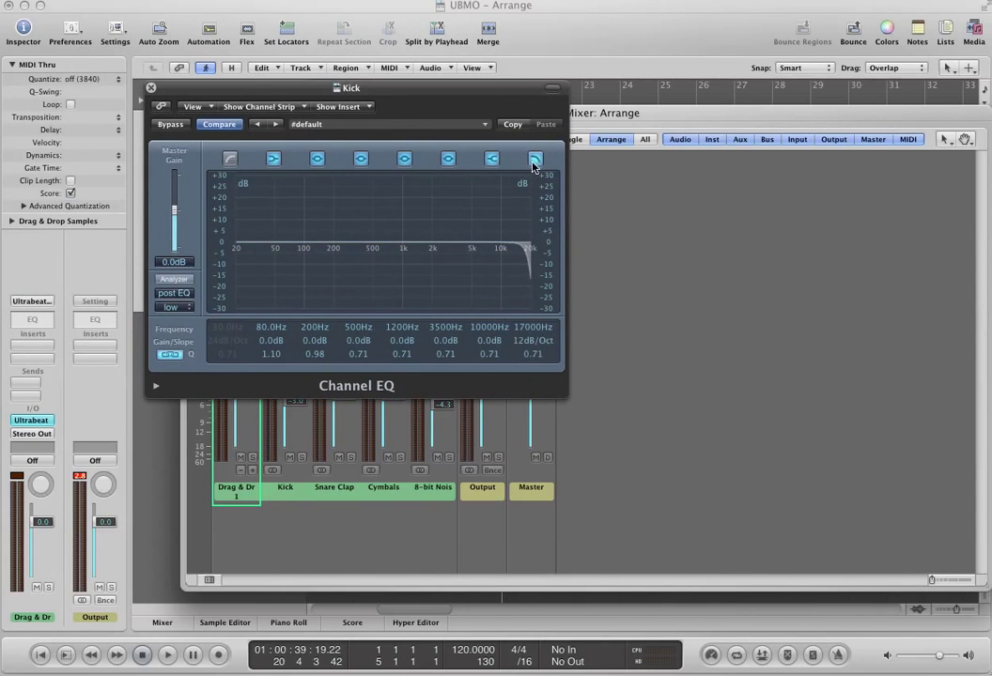
mouse_move(531, 328)
mouse_down()
mouse_move(527, 378)
mouse_move(530, 340)
mouse_move(538, 366)
mouse_move(533, 325)
mouse_up()
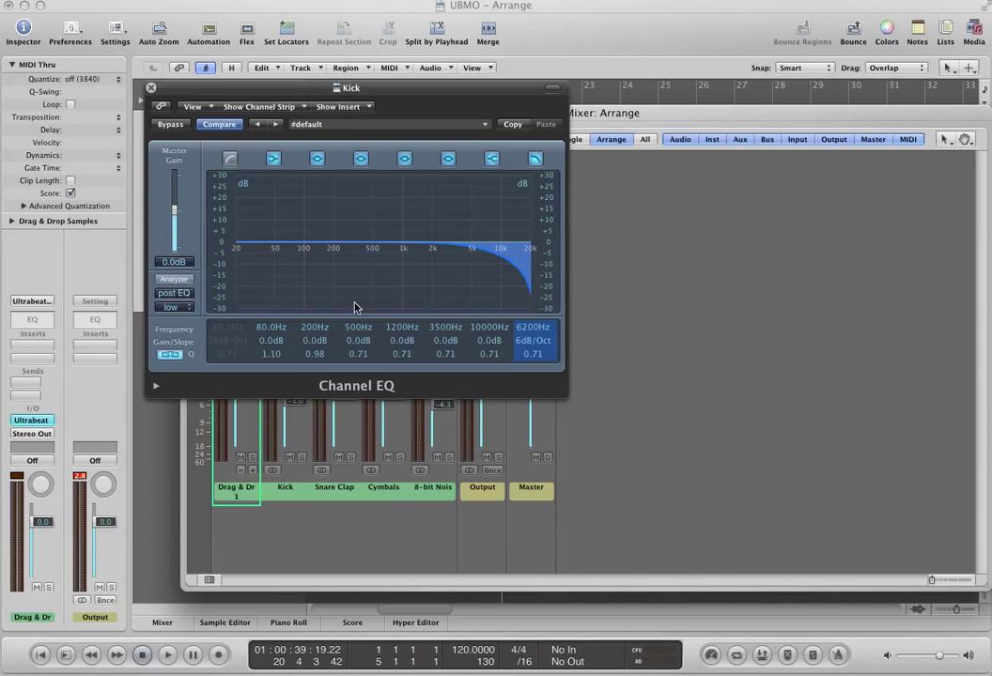
drag(310, 343, 313, 355)
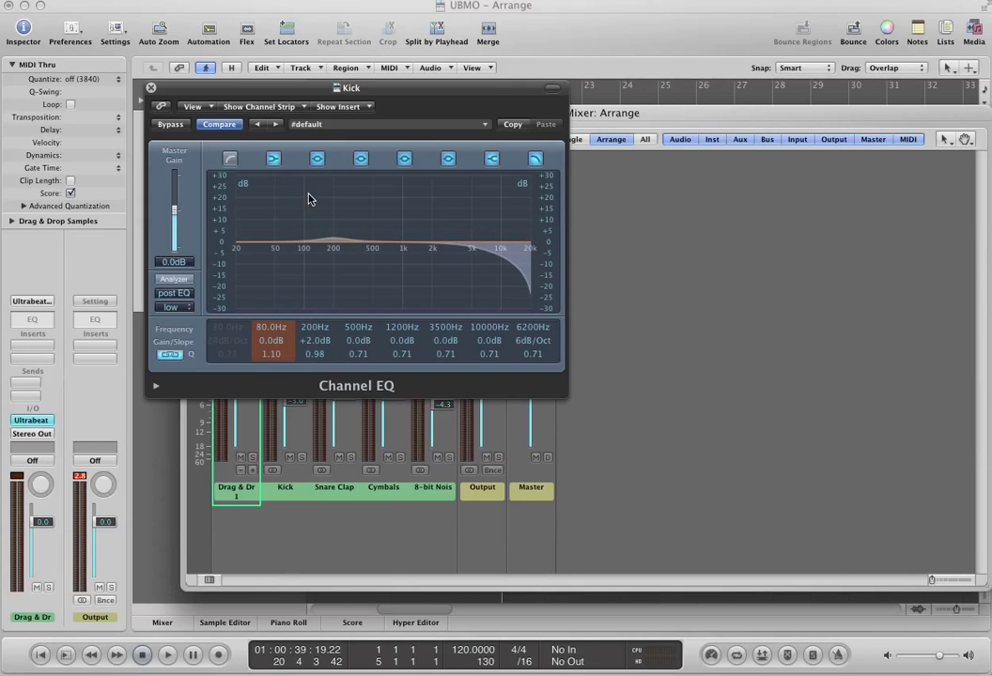
alt+click(315, 340)
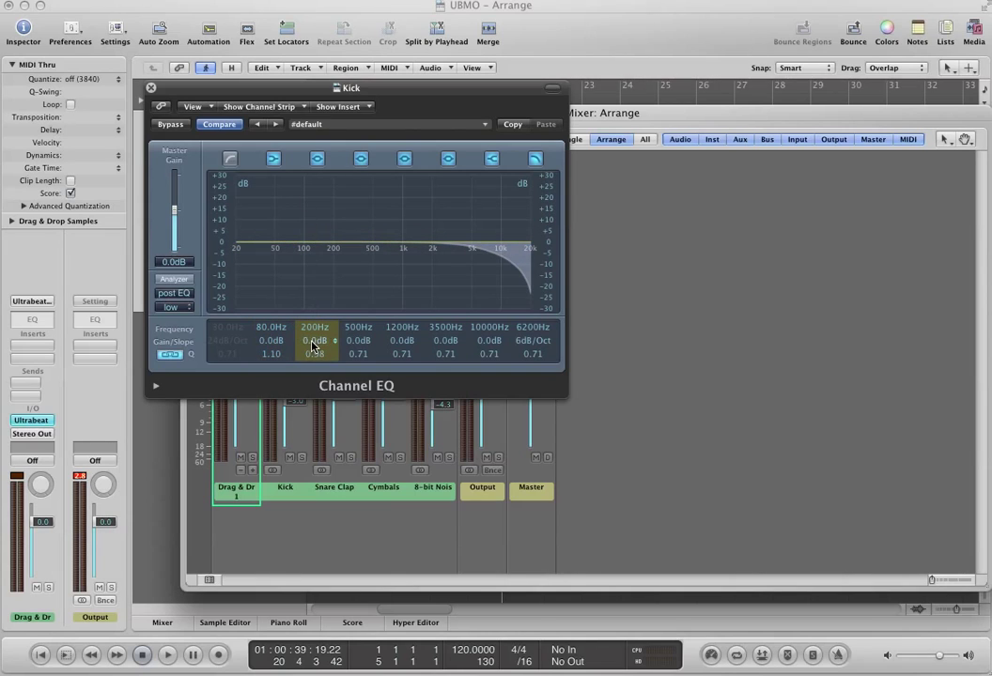
drag(272, 344, 296, 279)
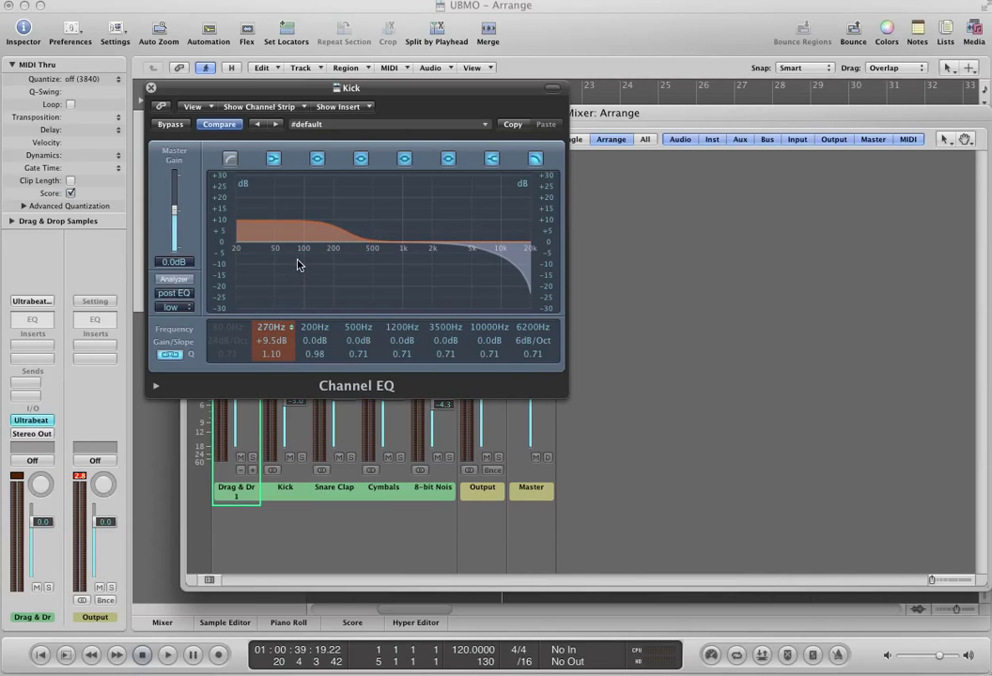
click(229, 159)
drag(227, 342, 223, 343)
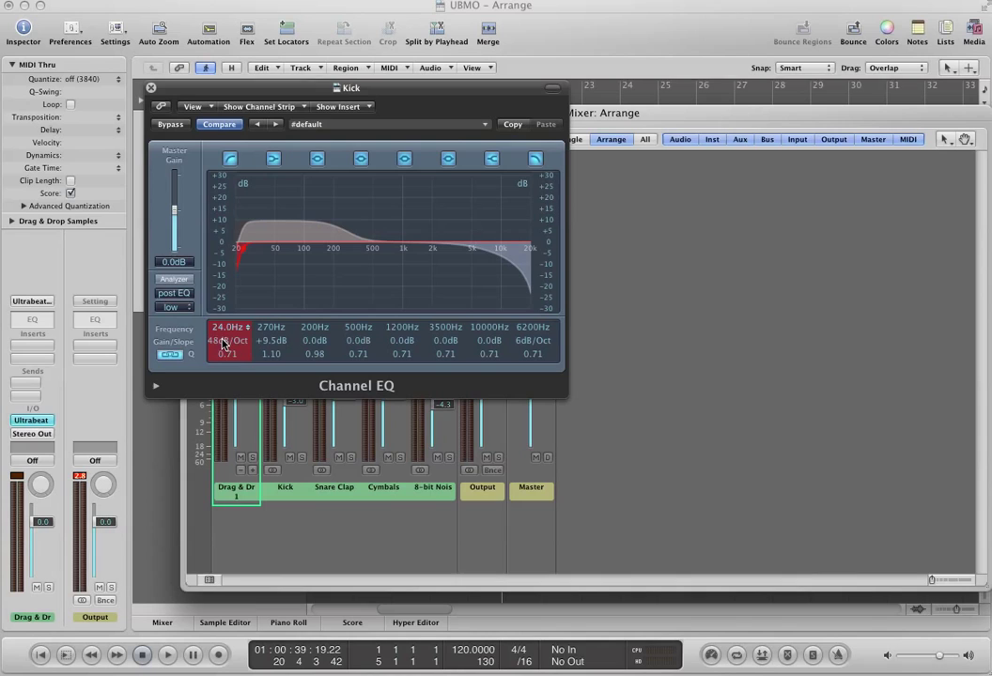
click(150, 88)
key(space)
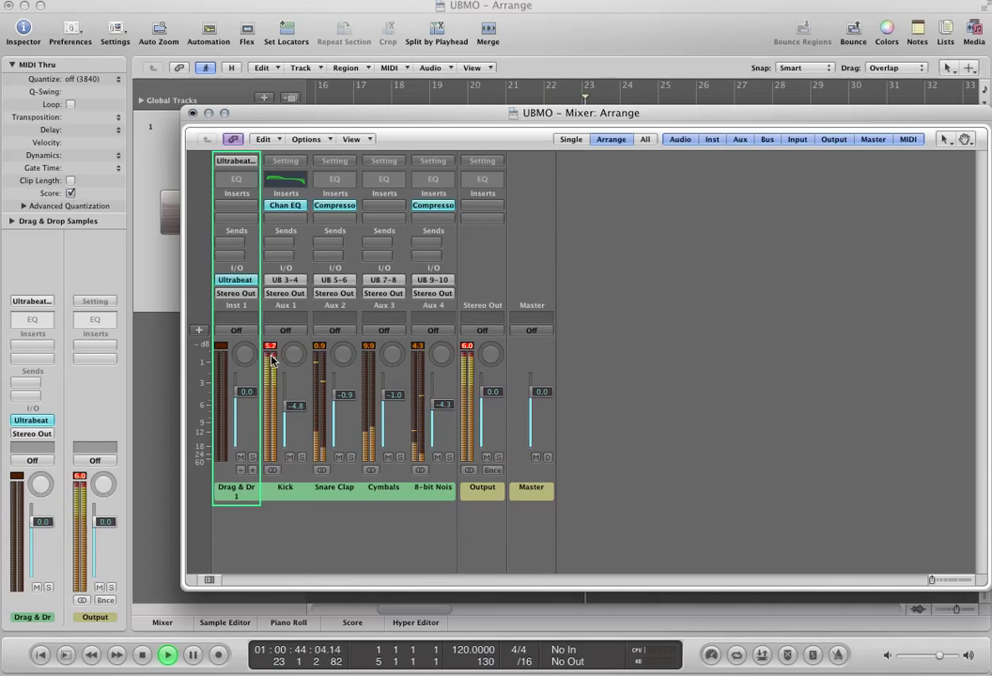
Step: Insert a Compressor after Kick's Channel EQ, with its limiter on and gain at 0.0 dB
scroll(282, 366, down, 3)
key(space)
click(271, 217)
mouse_move(288, 269)
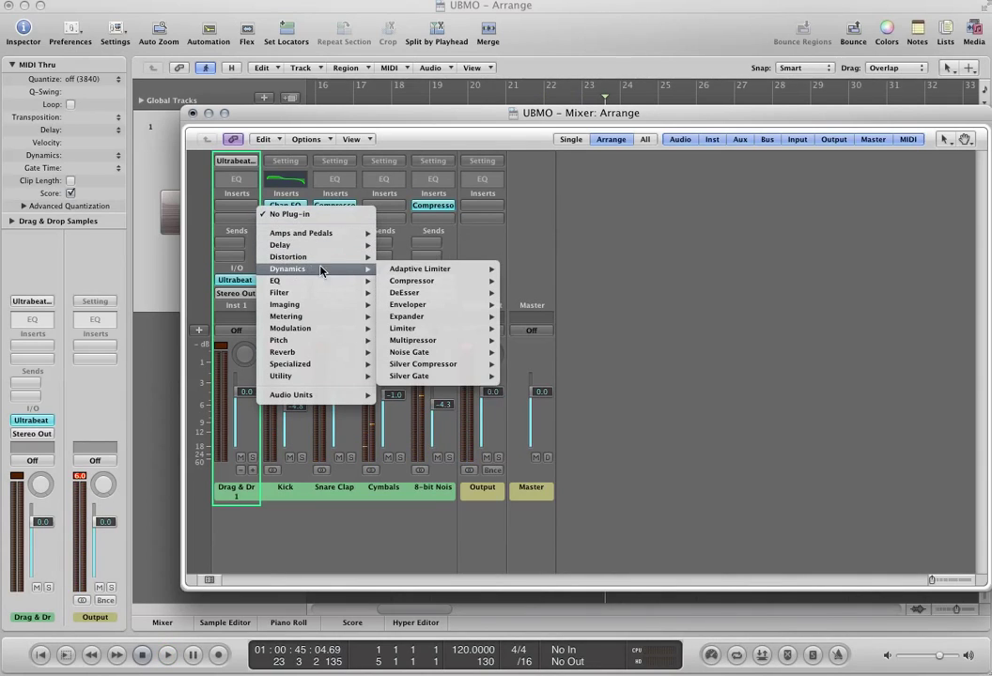
mouse_move(423, 279)
click(526, 279)
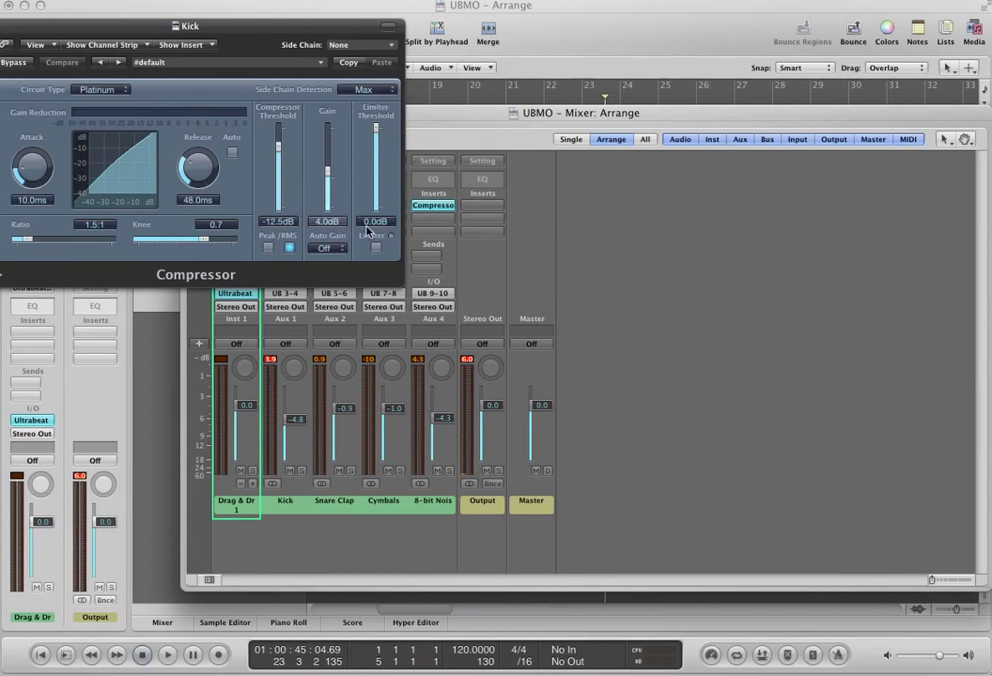
click(377, 248)
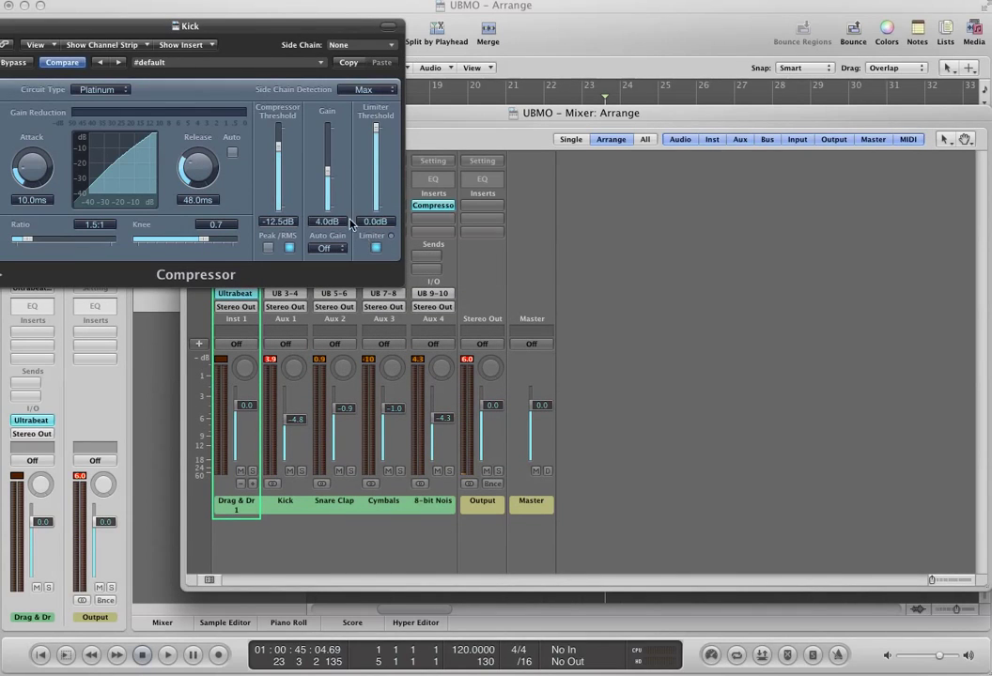
alt+click(328, 175)
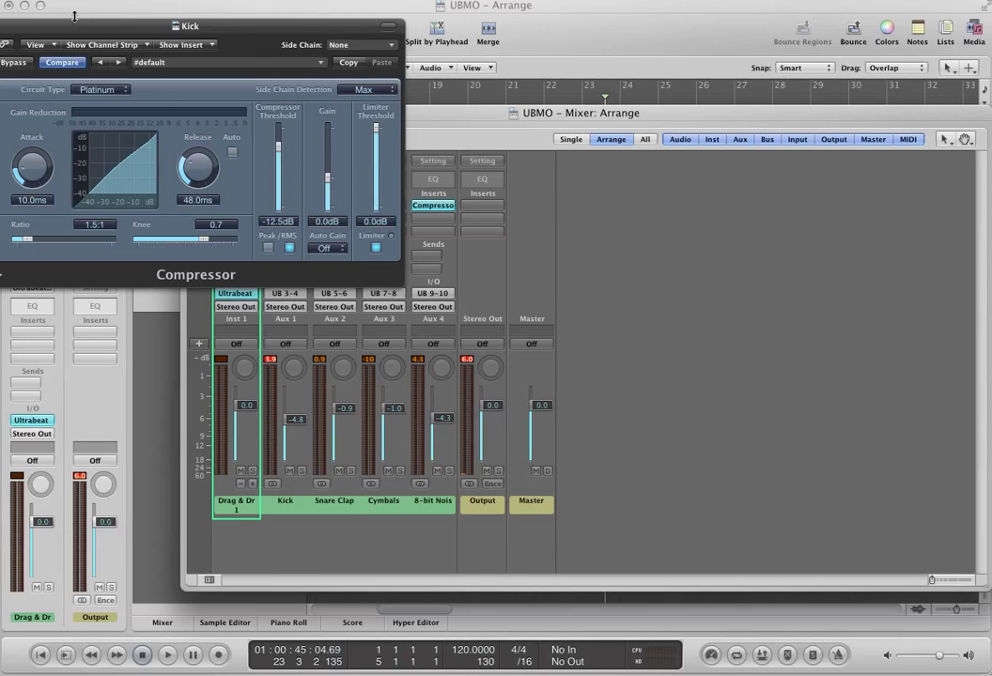
drag(75, 27, 166, 37)
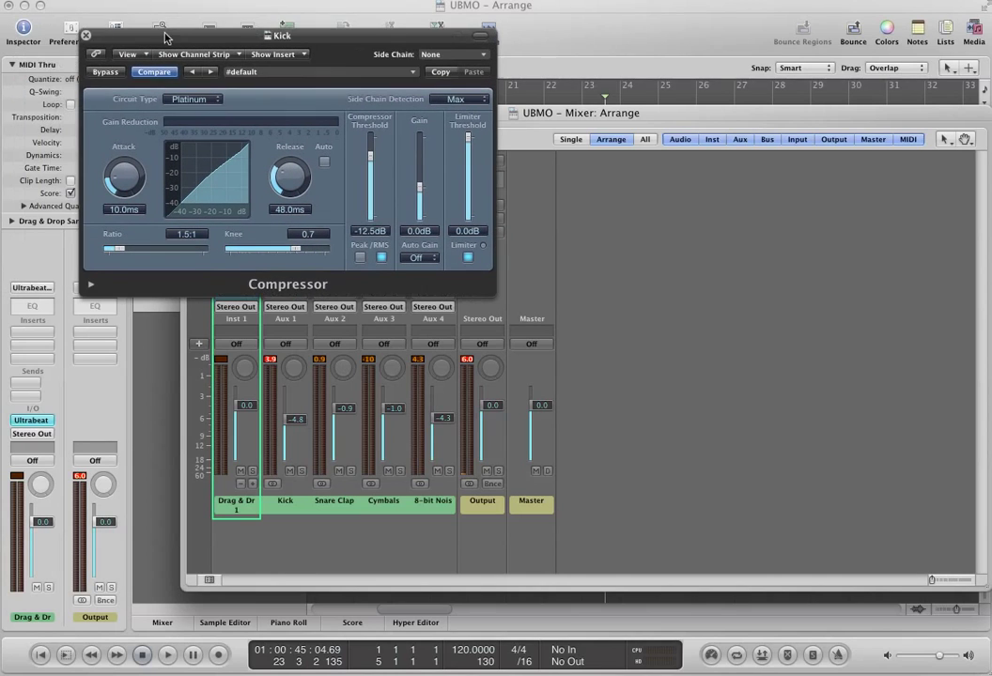
Step: With the beat playing, nudge the Kick fader up to -2.9 dB
click(85, 37)
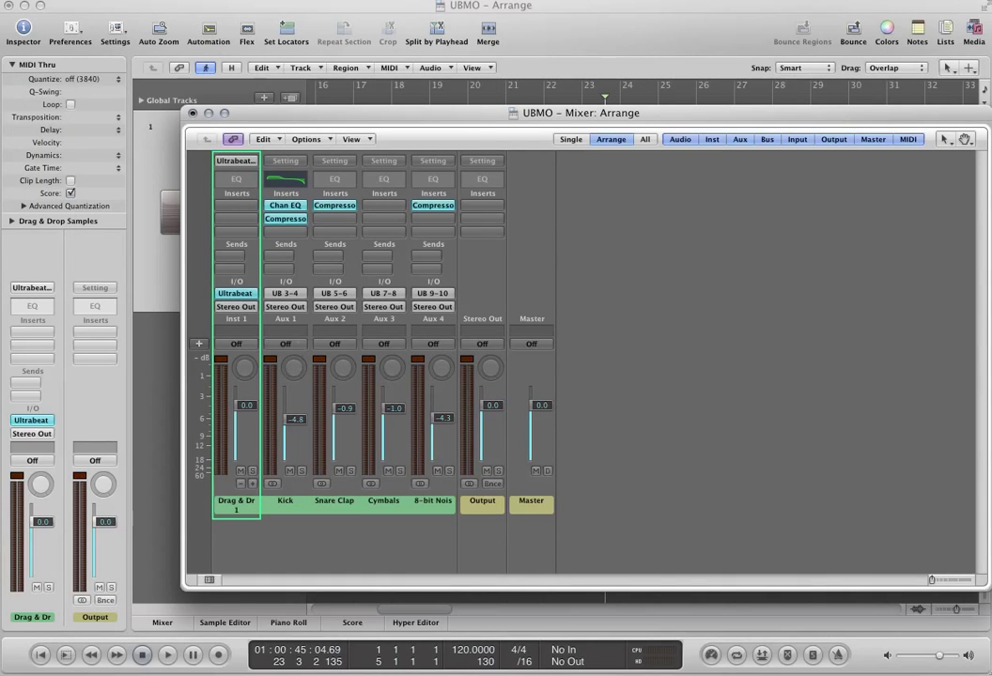
key(space)
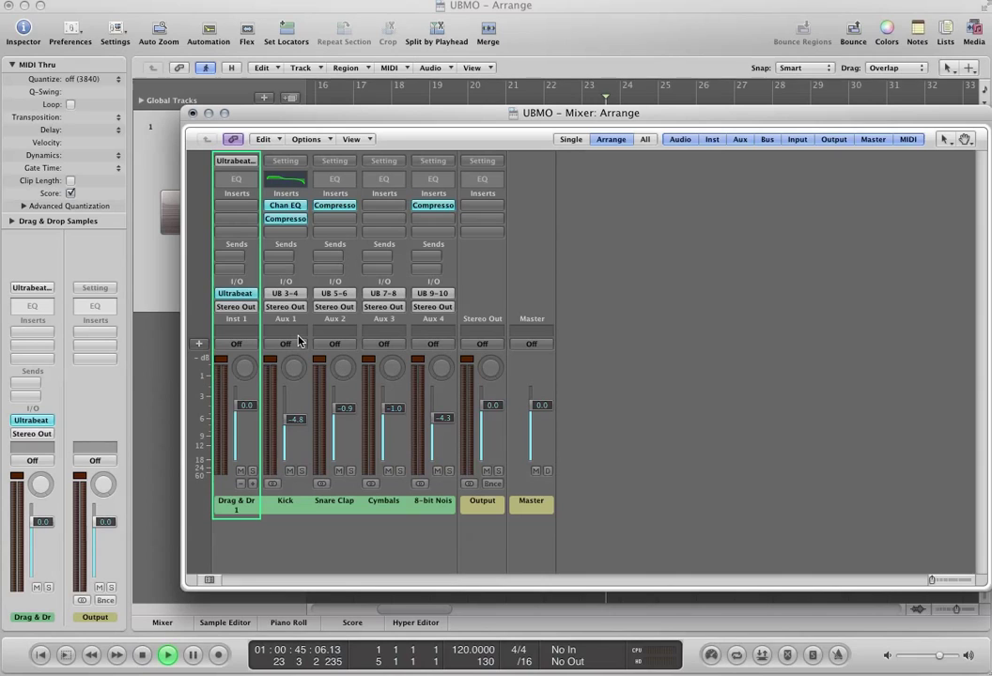
drag(295, 413, 296, 409)
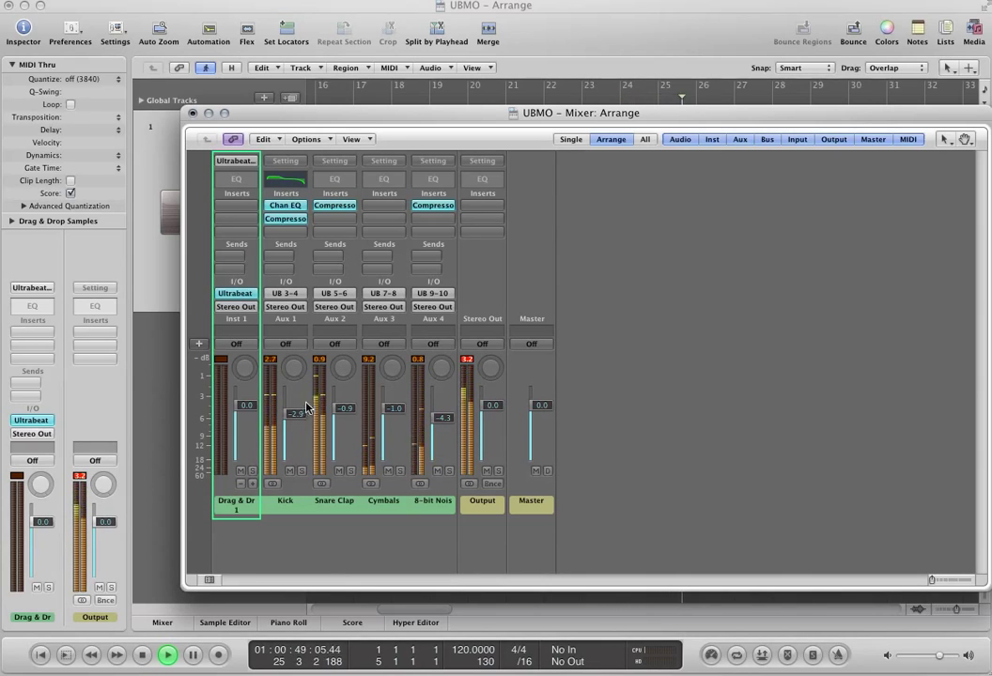
Step: Briefly solo 8-bit Noises, then solo and unsolo Cymbals so all voices play together
click(449, 471)
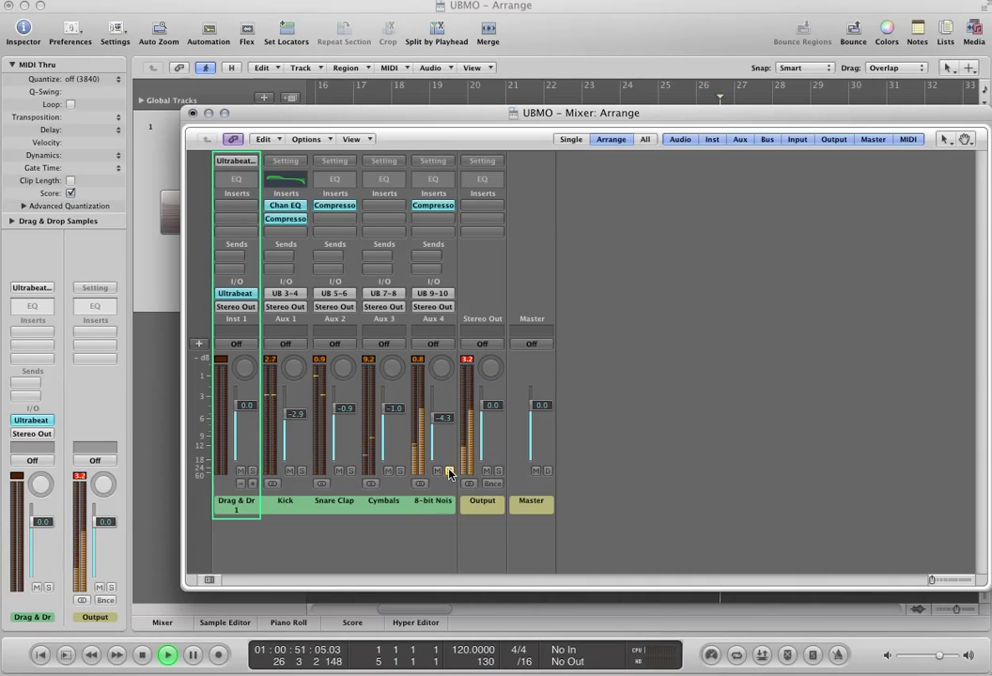
click(449, 471)
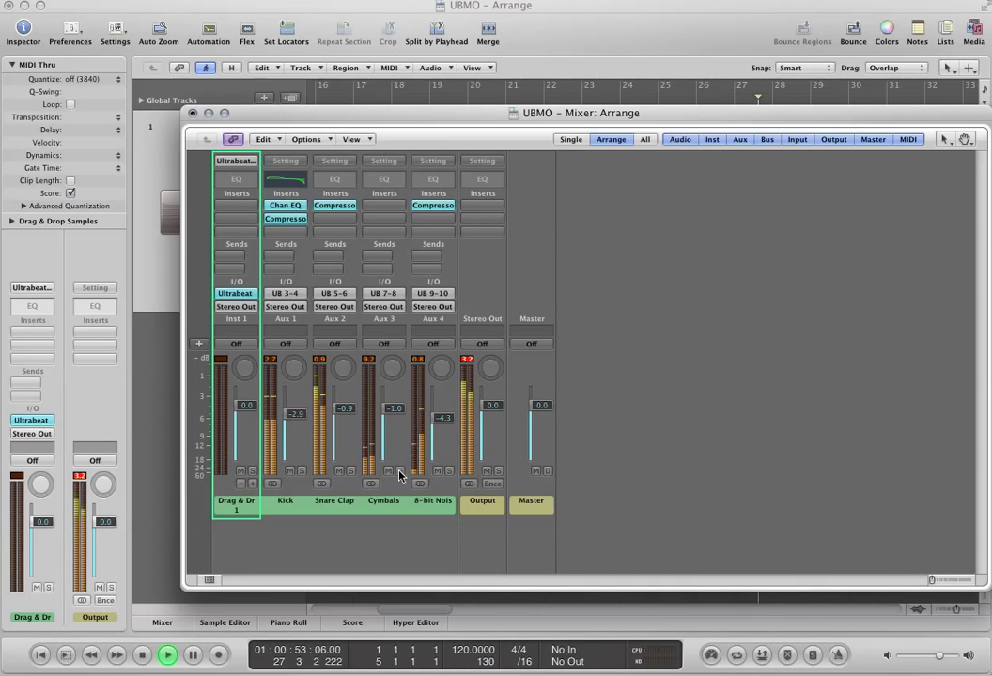
click(400, 470)
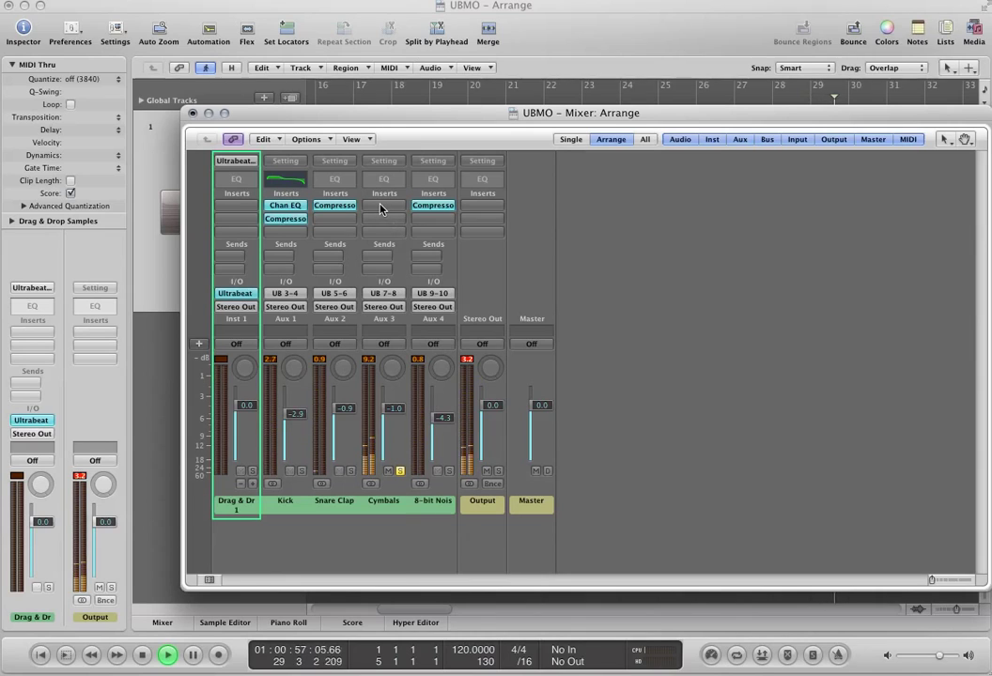
click(400, 471)
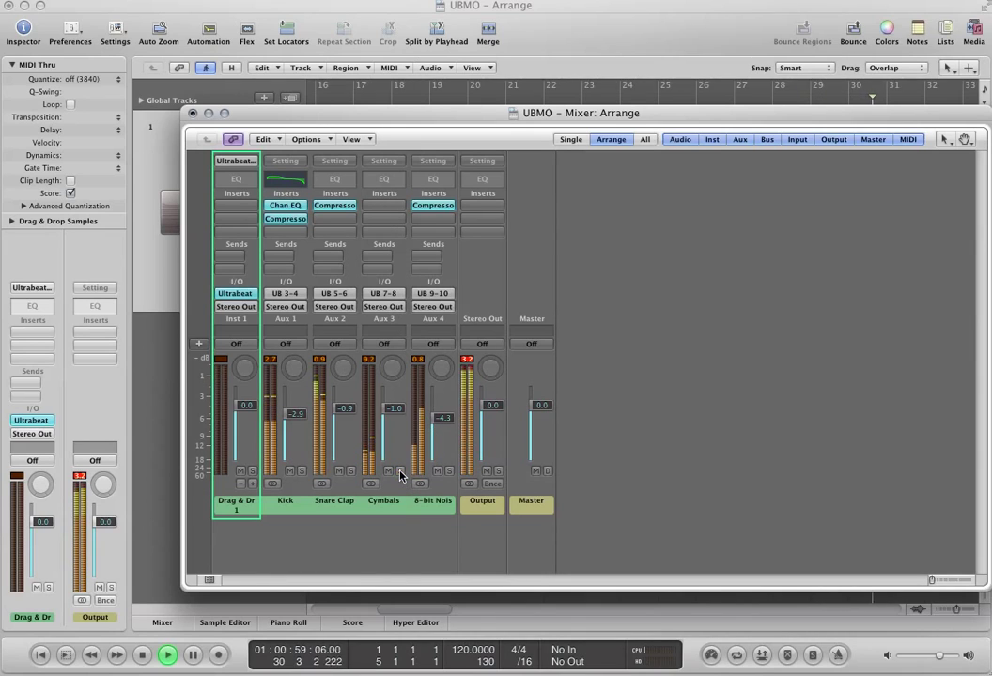
Step: Stop playback and insert a stereo Flanger on the Cymbals strip
key(space)
click(380, 210)
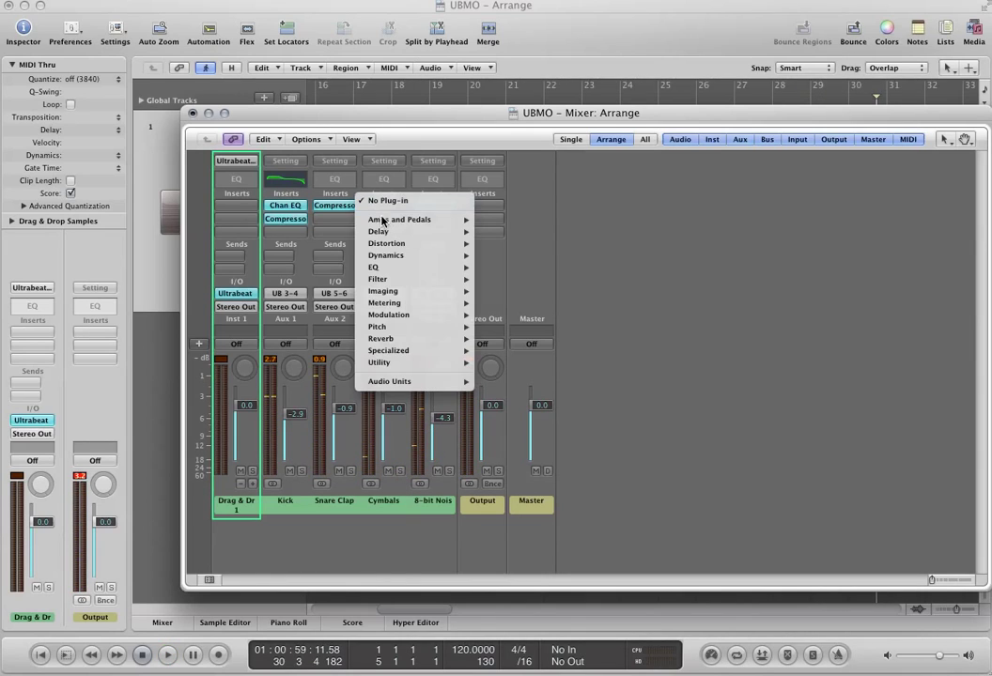
mouse_move(398, 259)
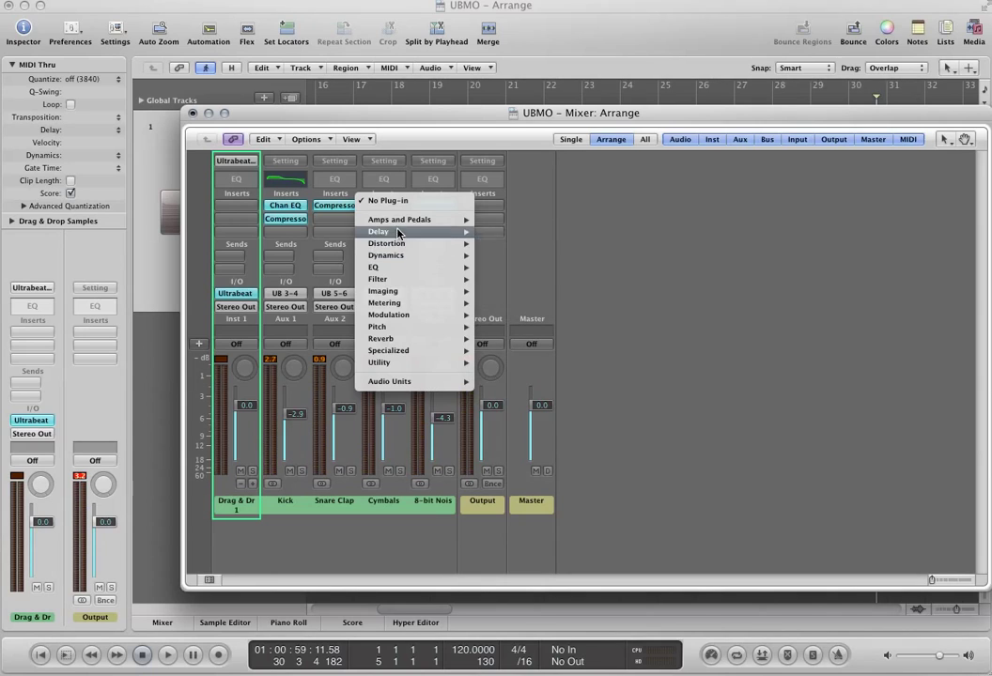
mouse_move(404, 319)
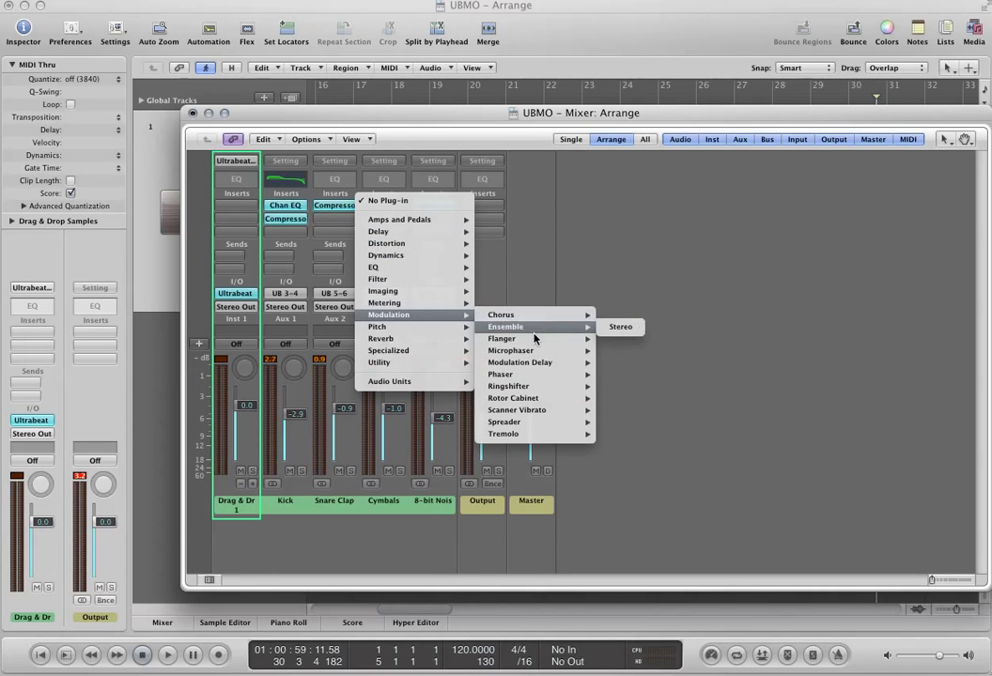
mouse_move(563, 339)
click(619, 349)
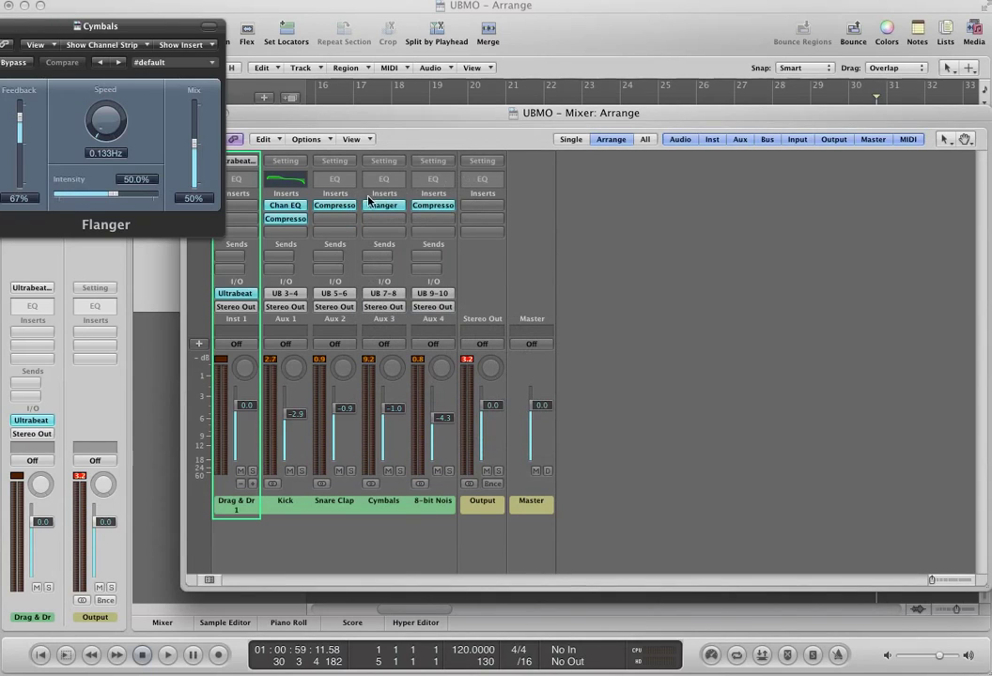
drag(126, 21, 497, 152)
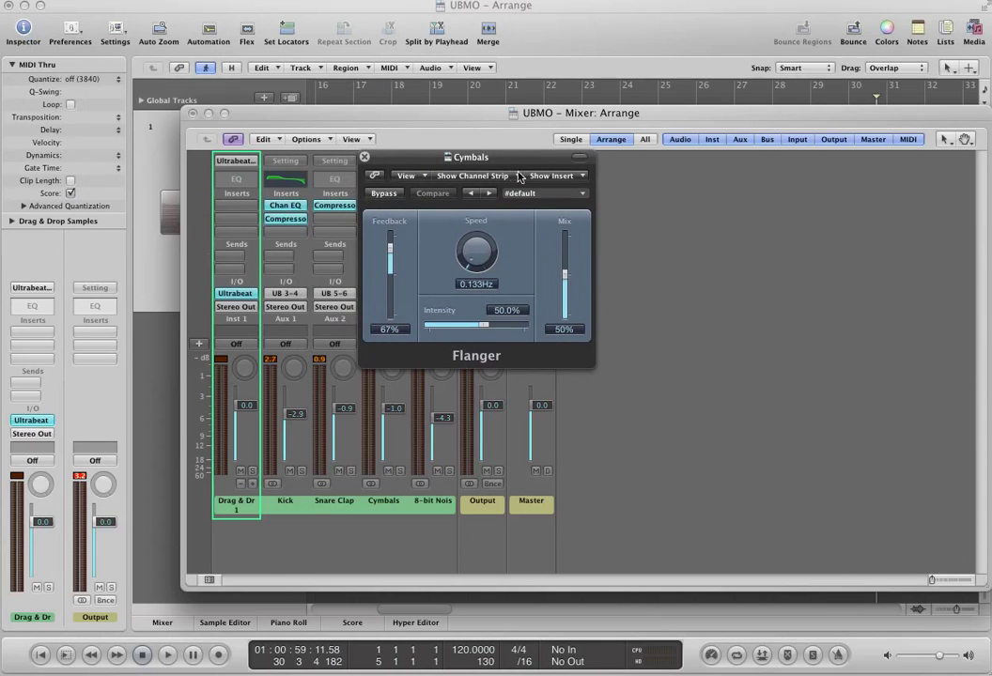
Step: Load the Easy Flange preset and, while playing, lower the Flanger mix to 35%
click(546, 196)
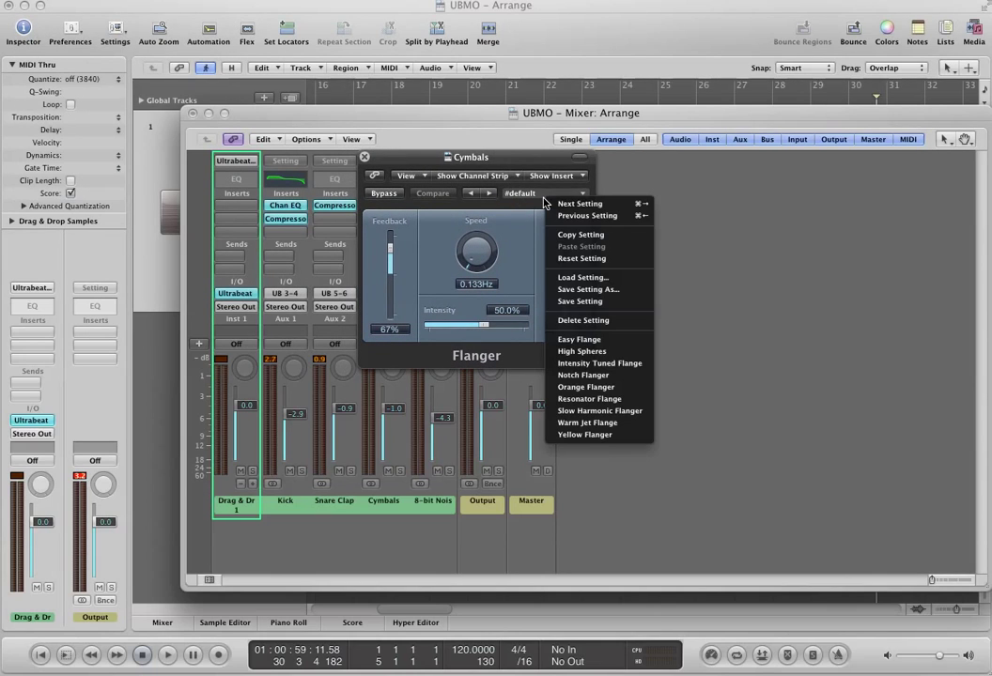
click(607, 340)
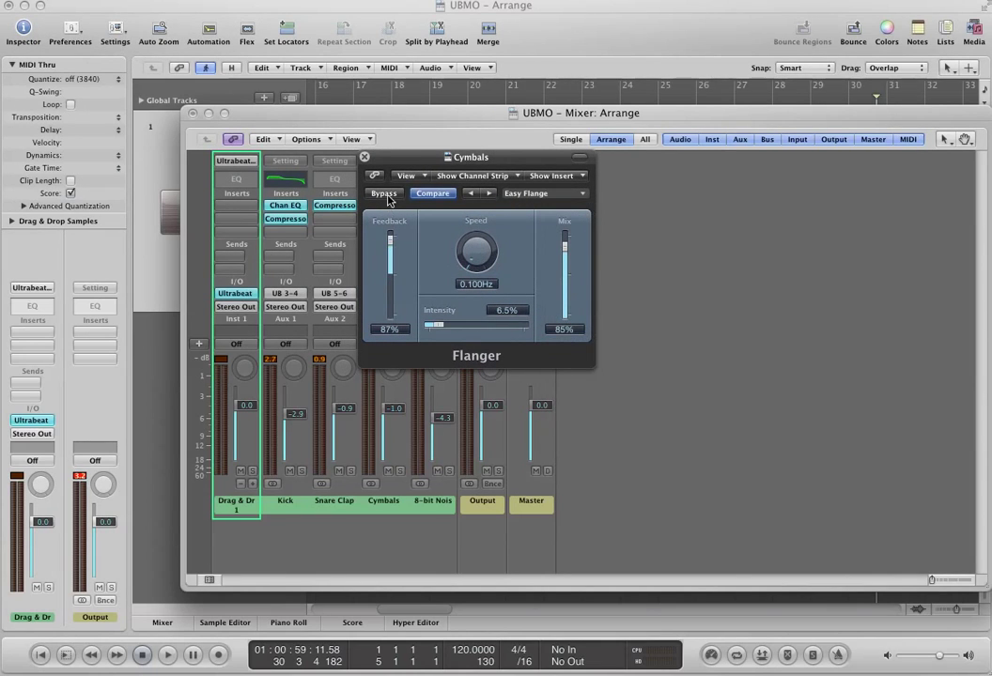
click(366, 159)
key(space)
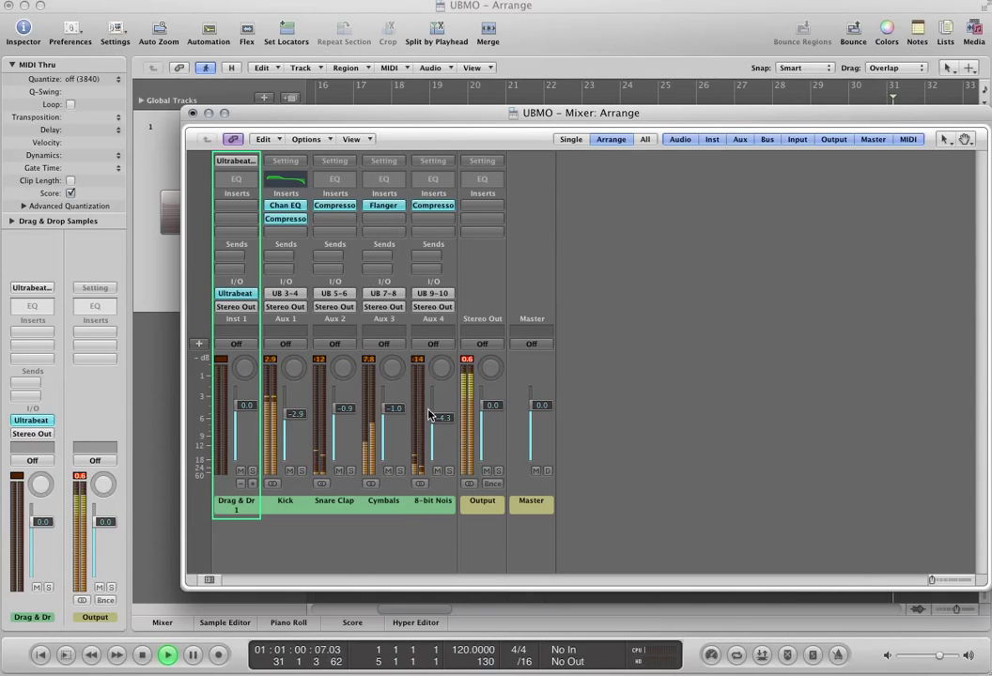
click(379, 215)
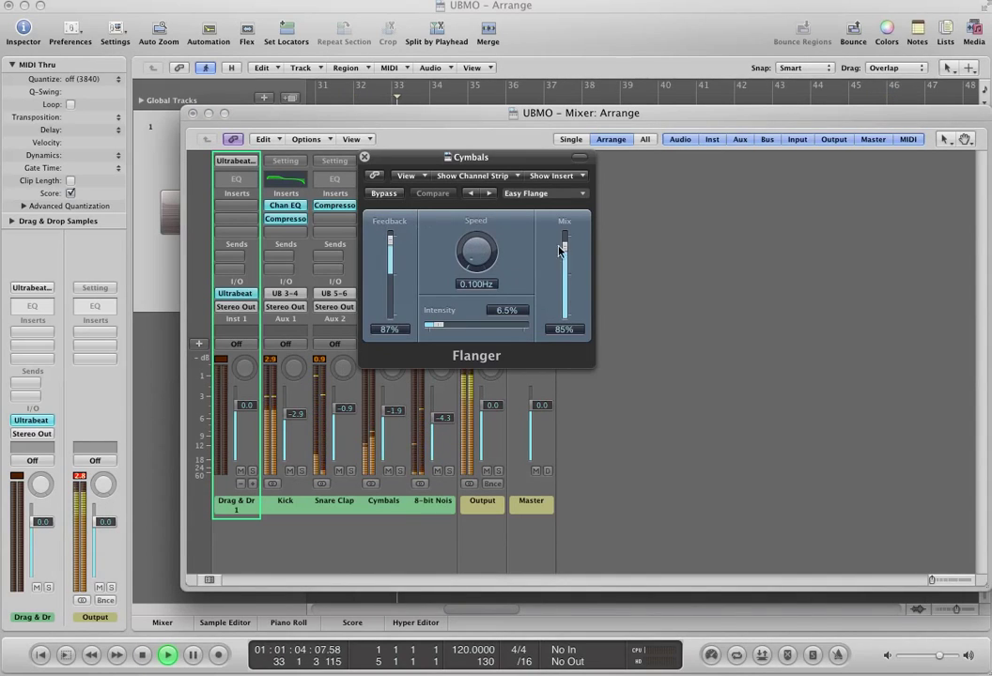
drag(567, 256, 570, 285)
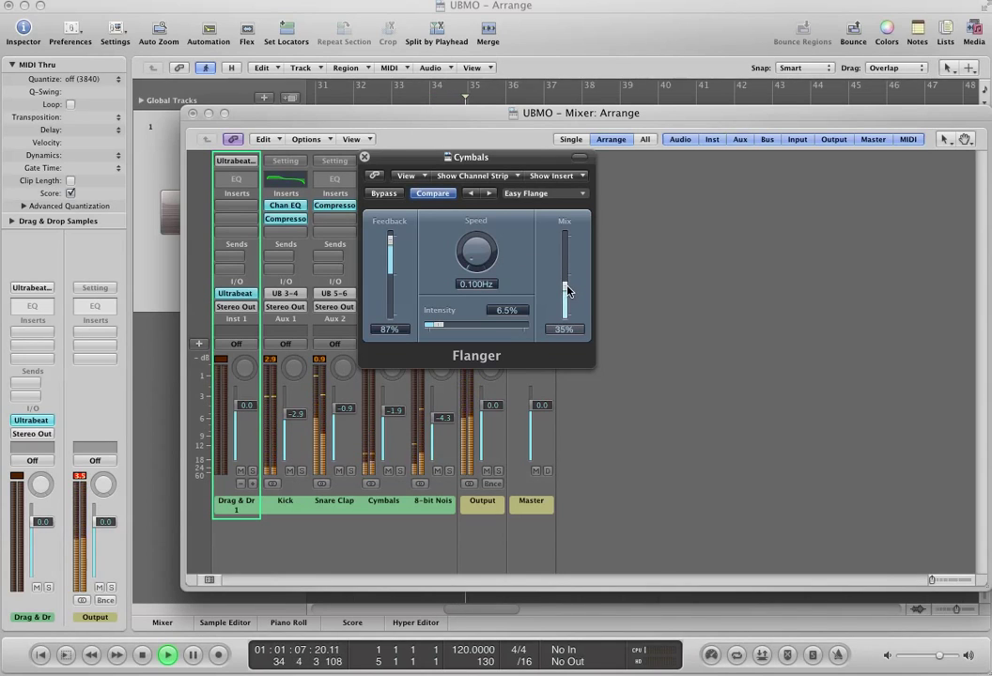
click(362, 155)
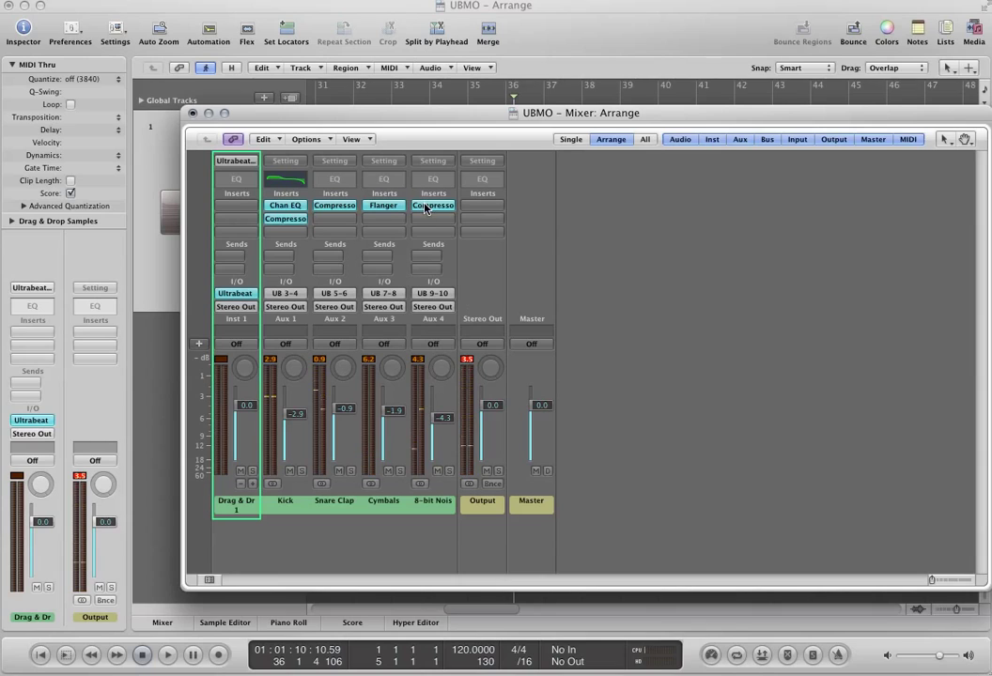
Step: Move 8-bit Noises' Compressor to slot 2 and insert a Stereo Delay in slot 1
drag(424, 208, 424, 222)
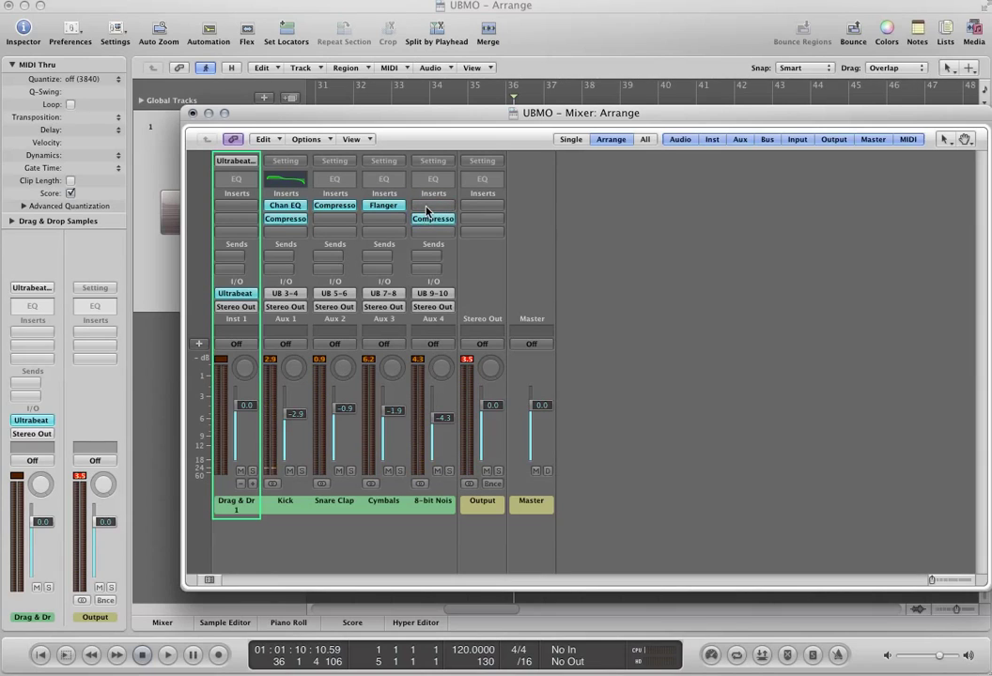
click(426, 210)
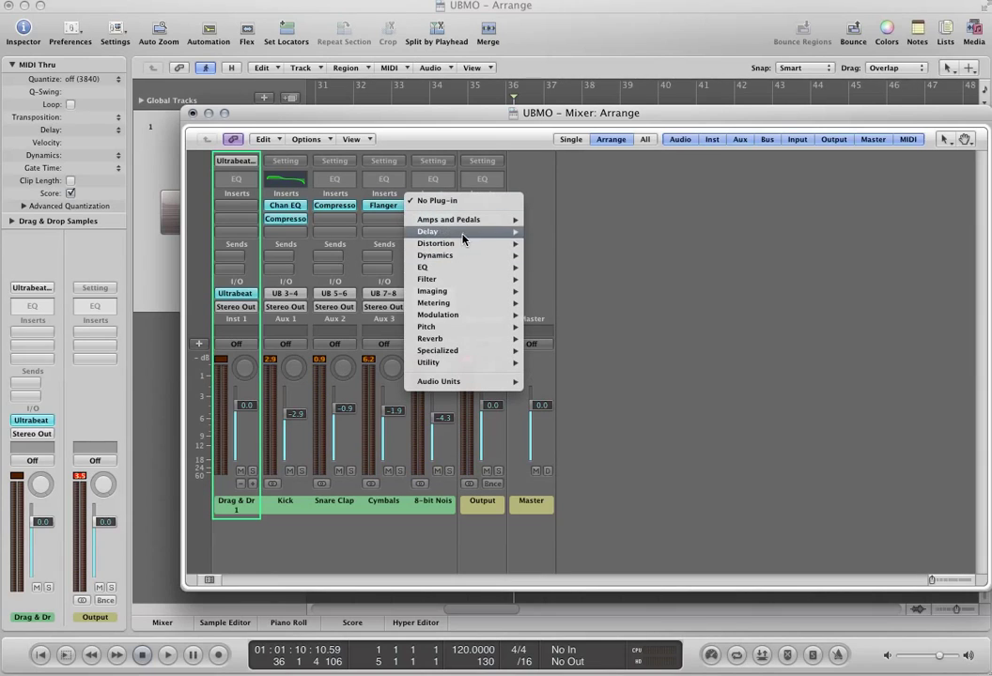
mouse_move(463, 235)
mouse_move(573, 235)
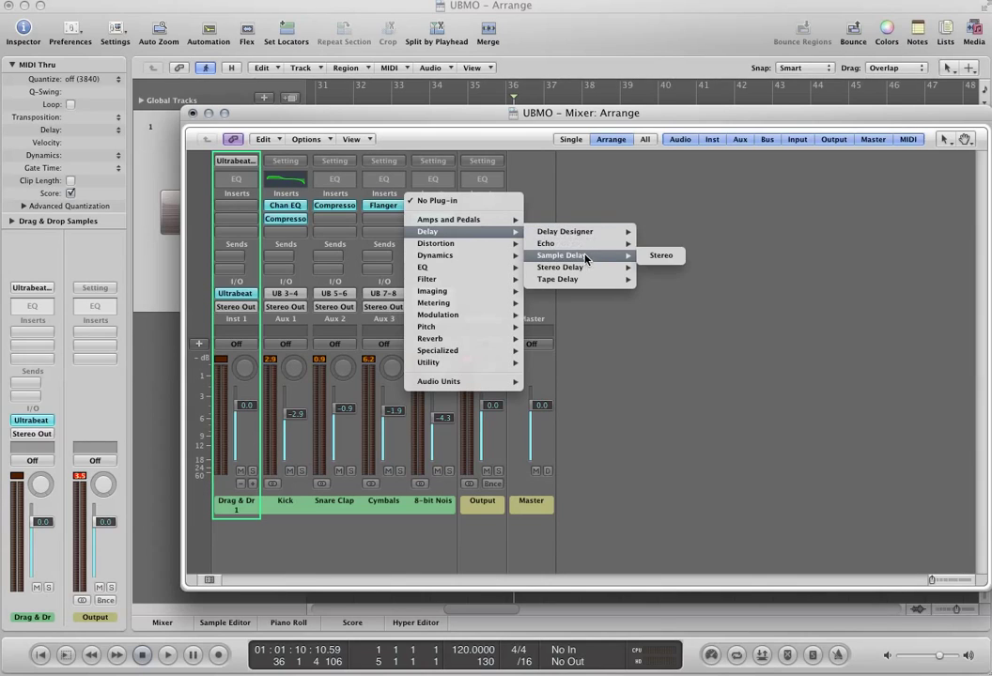
mouse_move(582, 268)
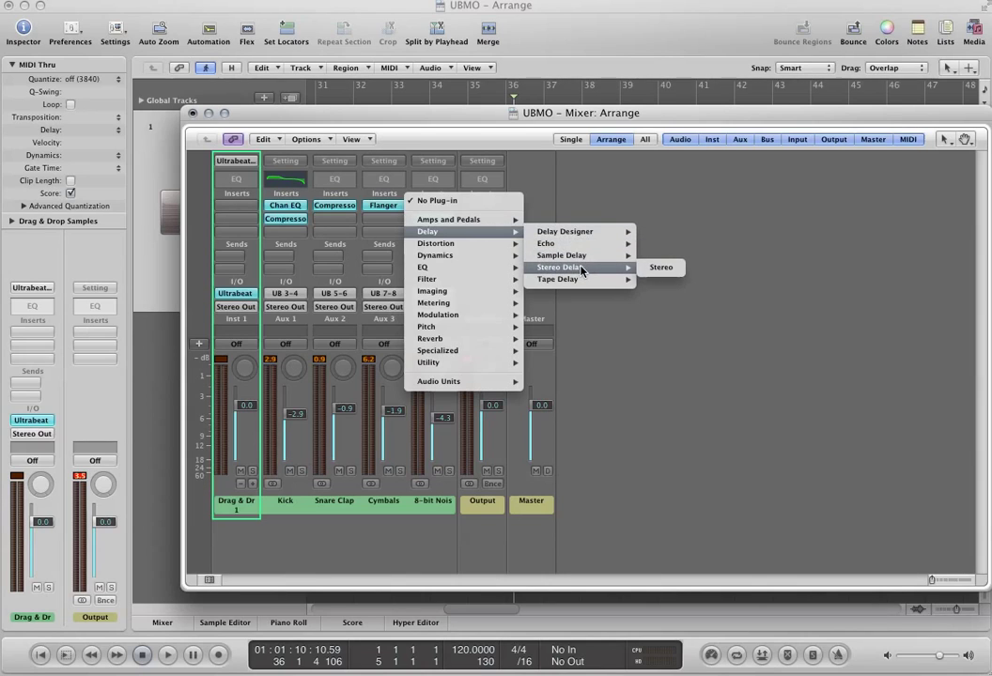
click(661, 269)
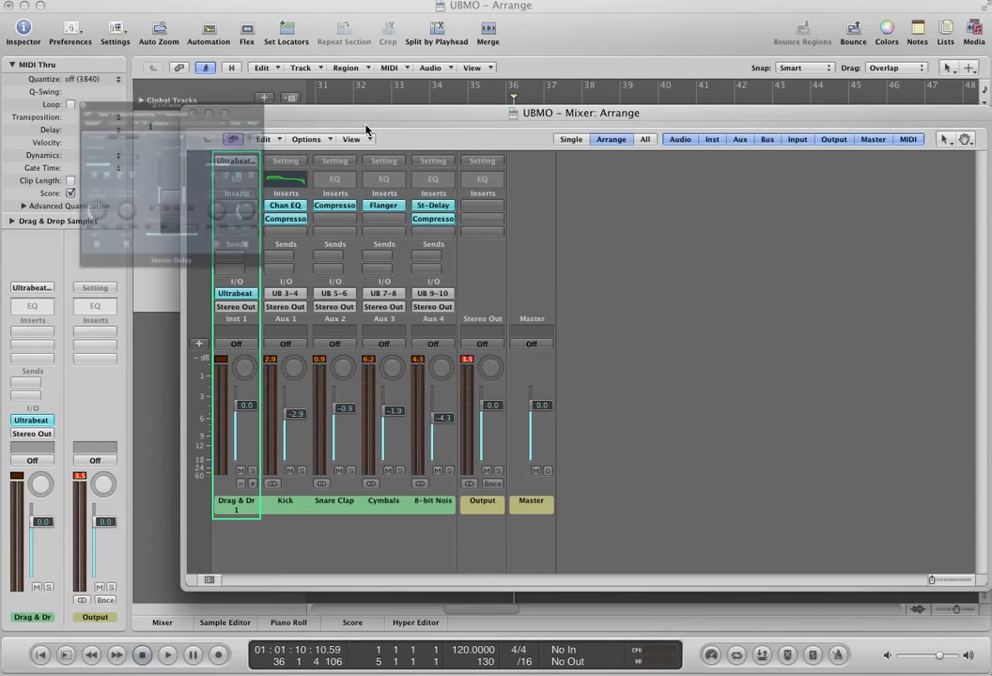
Step: Set the Stereo Delay output mix to 20% left, 37% right and its low cut to 360 Hz
drag(216, 19, 467, 81)
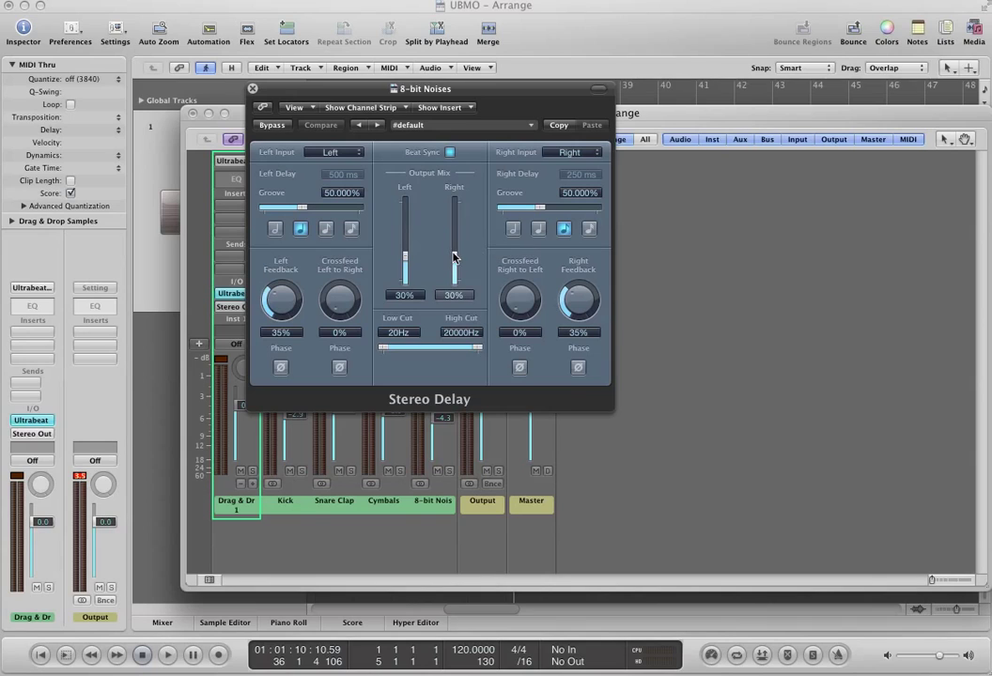
drag(407, 260, 453, 248)
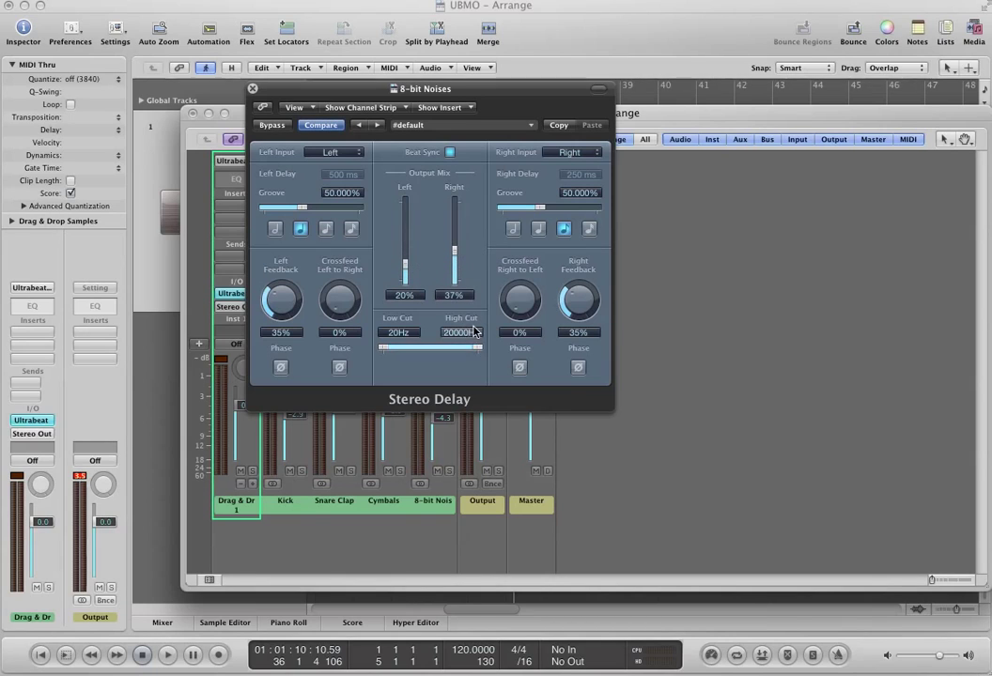
drag(386, 348, 393, 352)
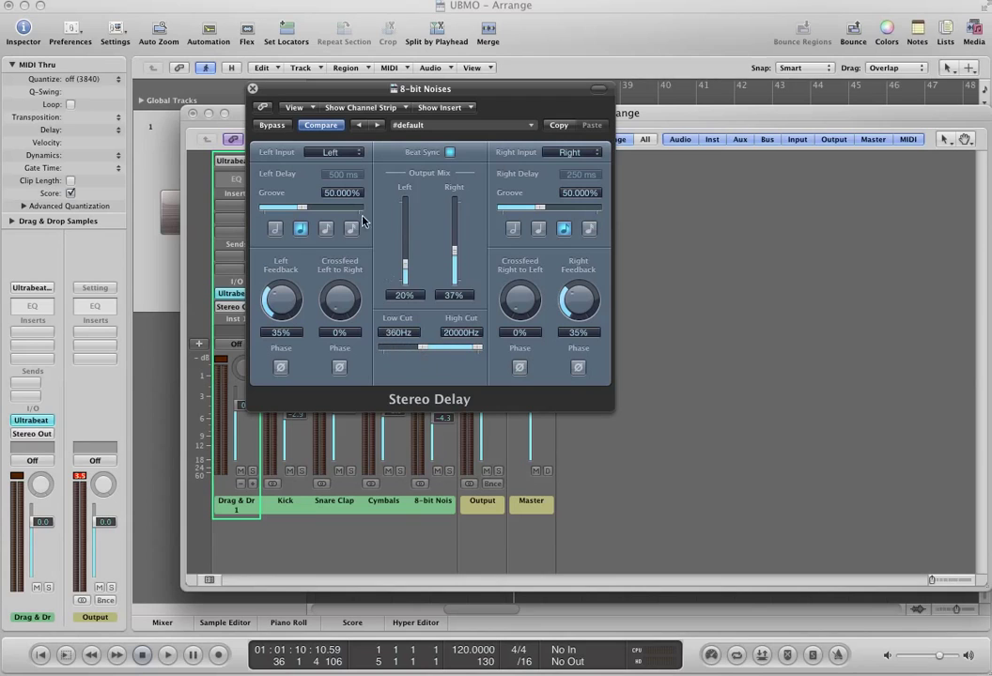
Step: During playback, drop the Snare Clap fader to -1.2 dB and raise its compressor gain to 10.0 dB
click(252, 89)
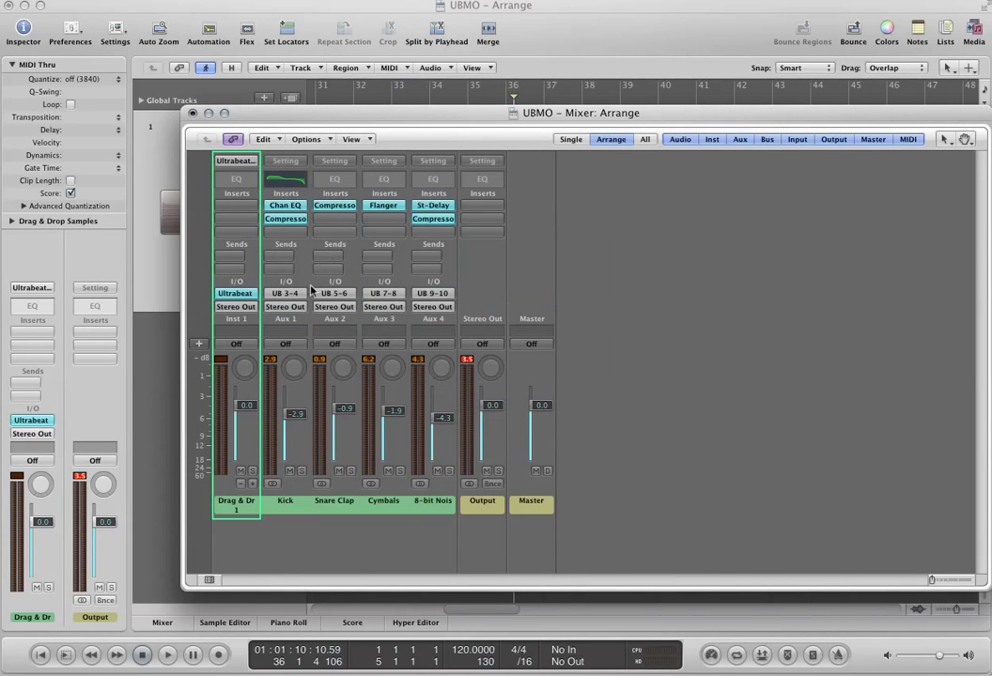
key(space)
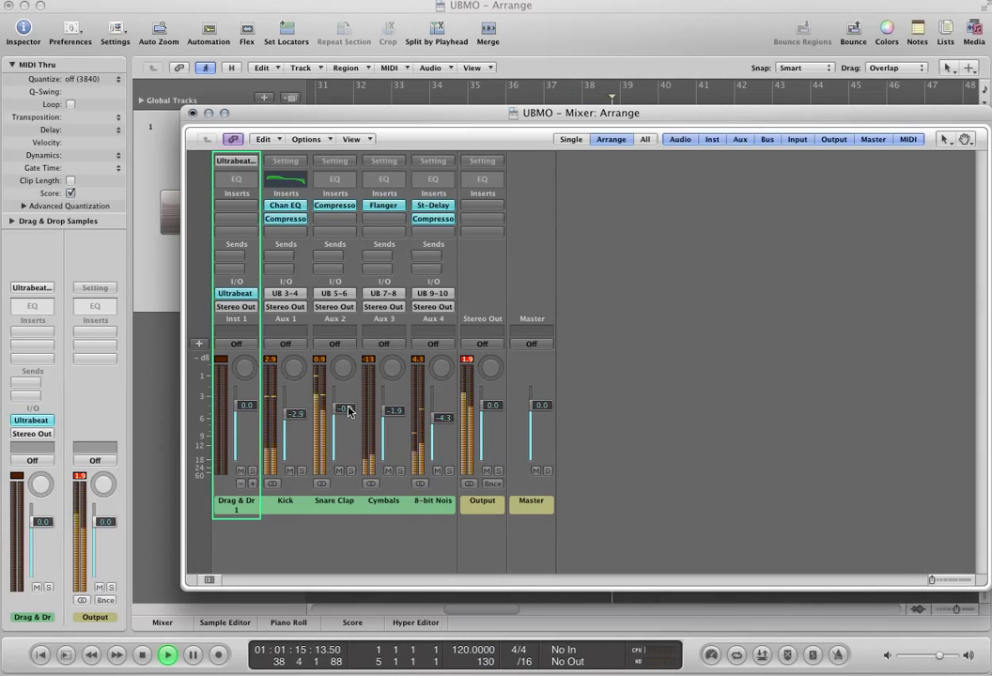
drag(336, 399, 336, 401)
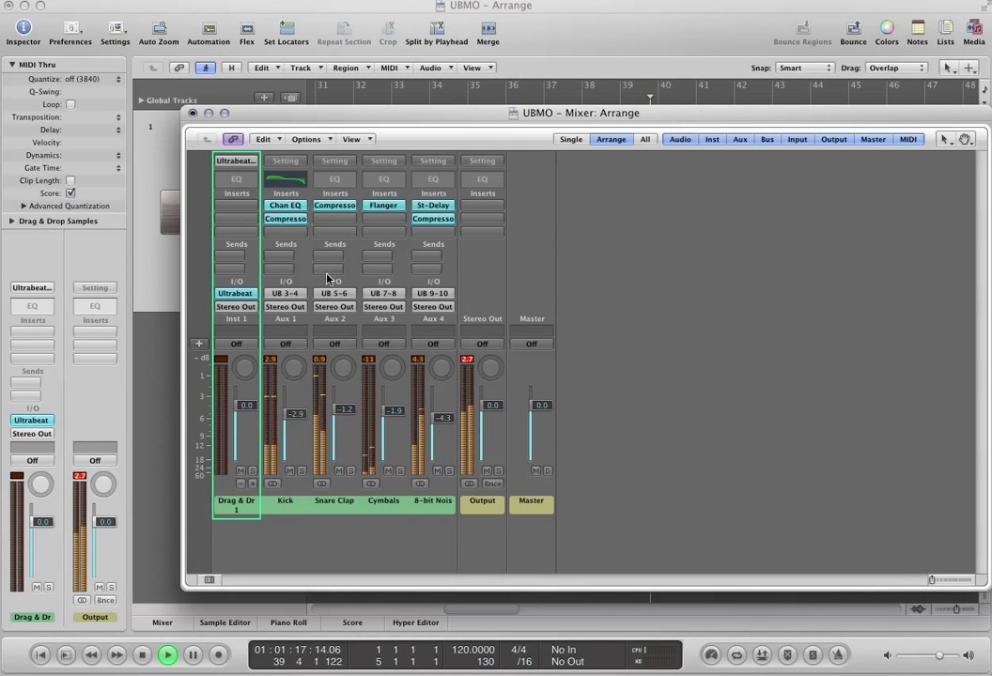
click(317, 209)
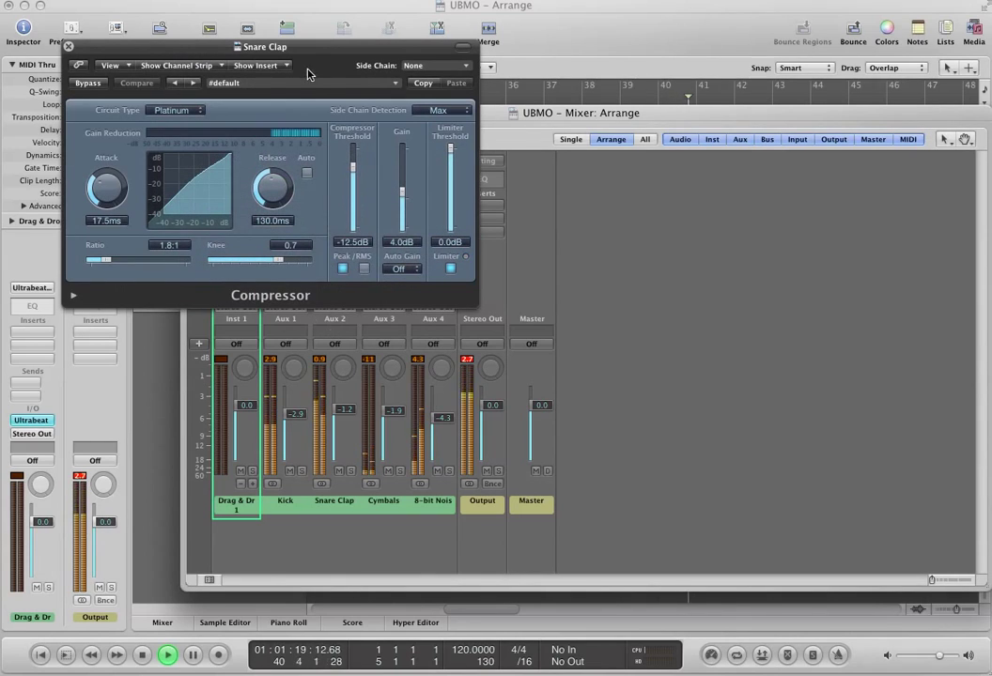
drag(411, 181, 405, 187)
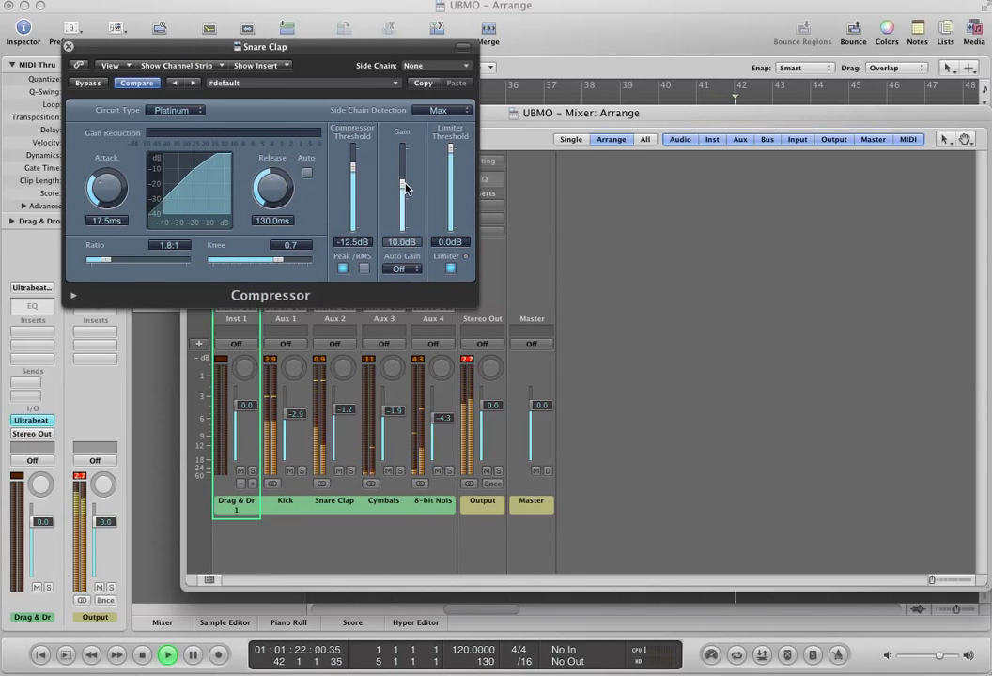
click(68, 47)
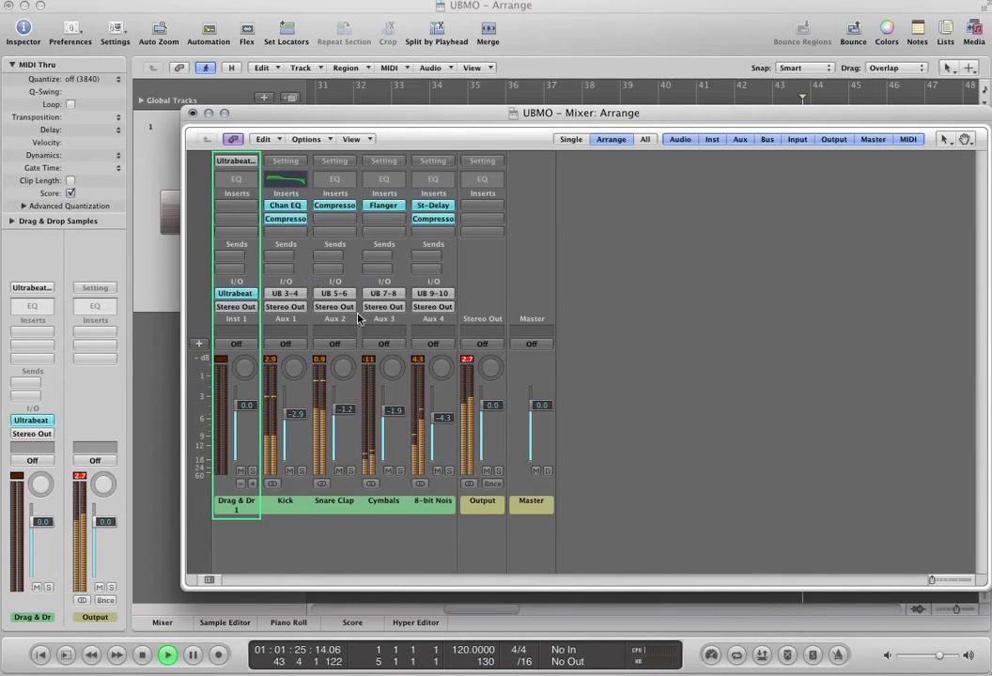